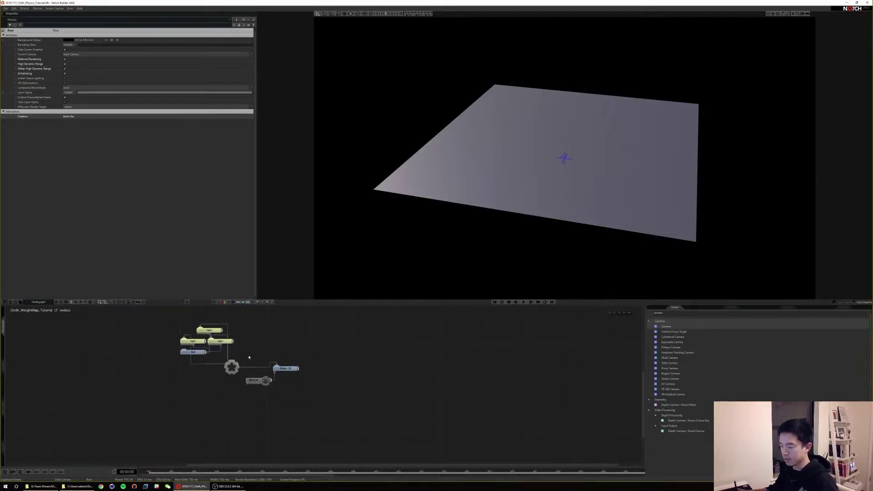
# Preview the plane's mesh density by switching its material's wireframe display on, and then off again
pyautogui.click(283, 370)
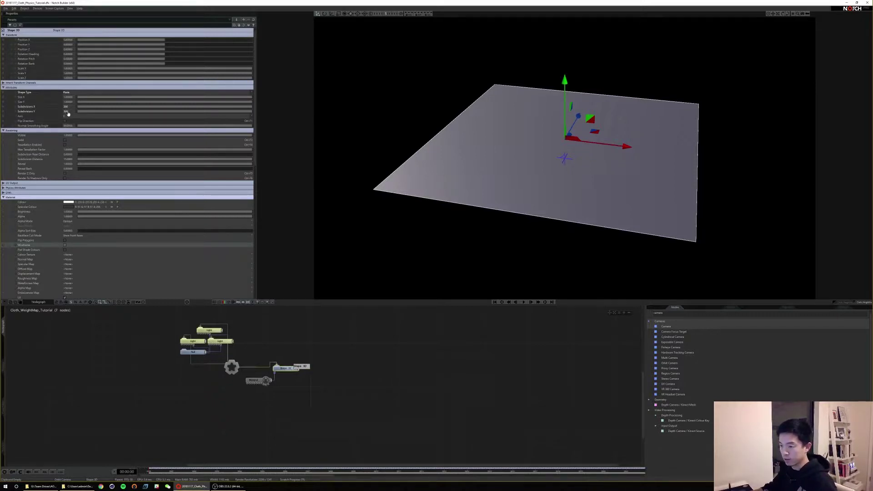
pyautogui.click(258, 381)
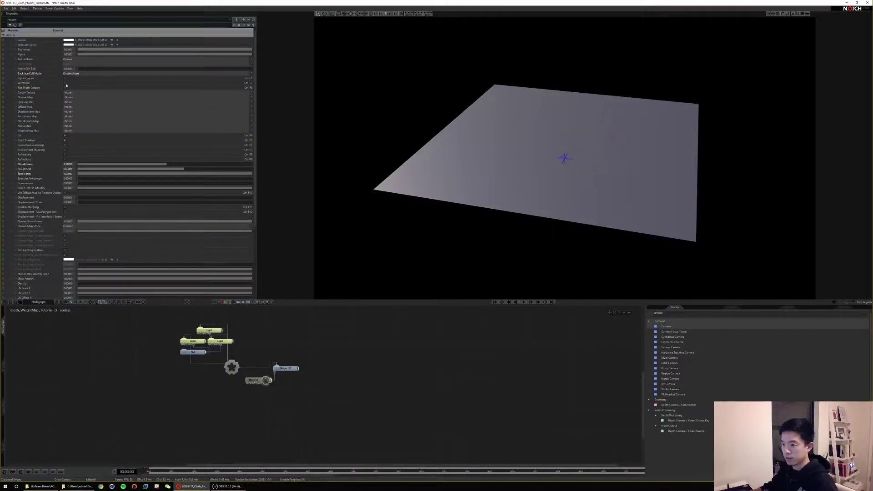
pyautogui.click(65, 82)
pyautogui.keyDown('alt'); pyautogui.moveTo(529, 168); pyautogui.dragTo(600, 175, button='right'); pyautogui.keyUp('alt')
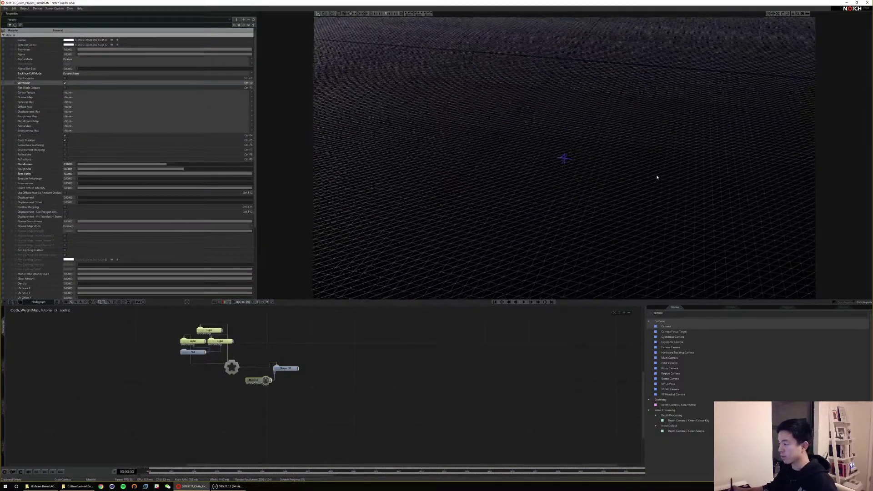
pyautogui.scroll(-5, 569, 177)
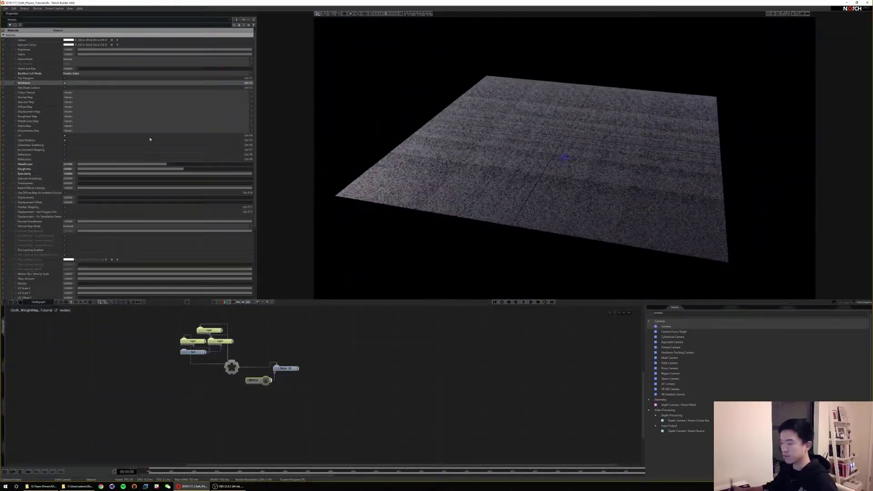
pyautogui.click(65, 83)
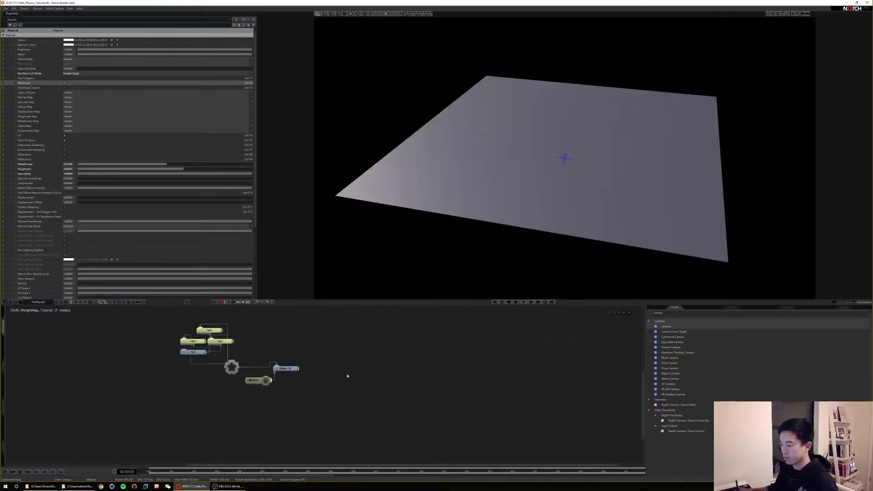
# Add a Cloth Affector and a Particle Mesh Deformer, chaining the deformer after the plane shape and the affector after the deformer
pyautogui.press('BackSpace')
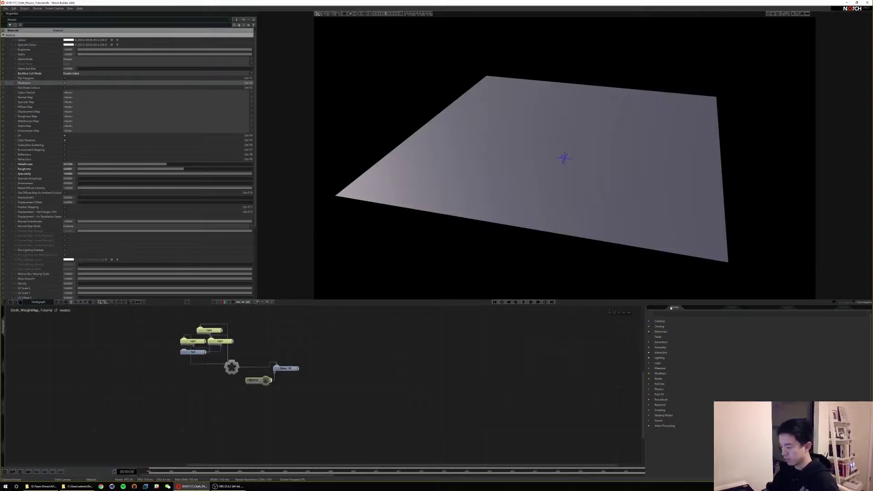
pyautogui.write('cloth')
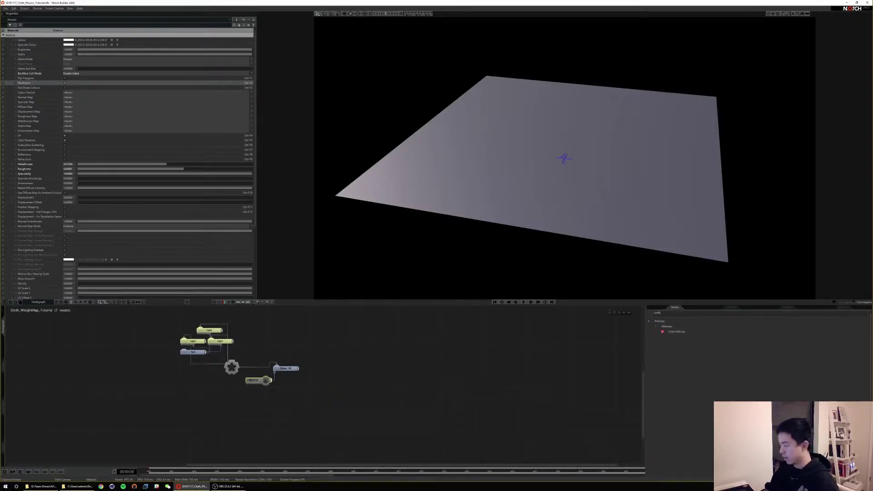
pyautogui.moveTo(677, 333); pyautogui.dragTo(598, 342)
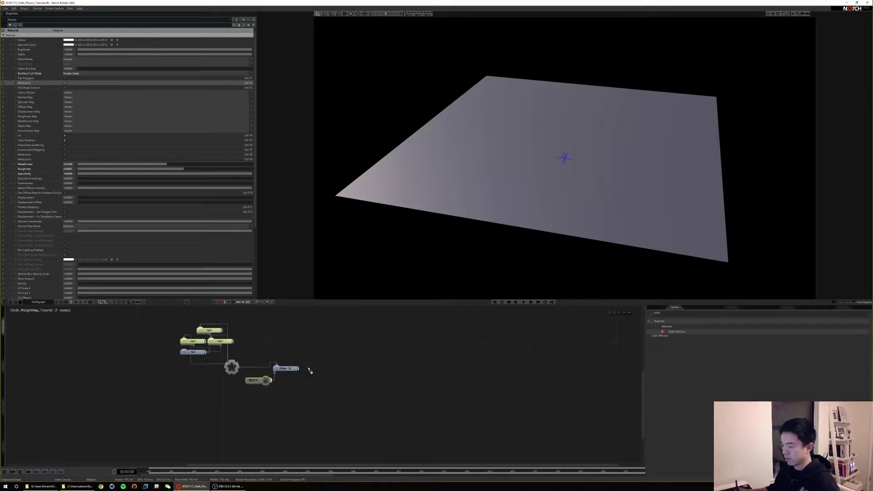
pyautogui.moveTo(296, 371); pyautogui.dragTo(334, 385)
pyautogui.write('deform')
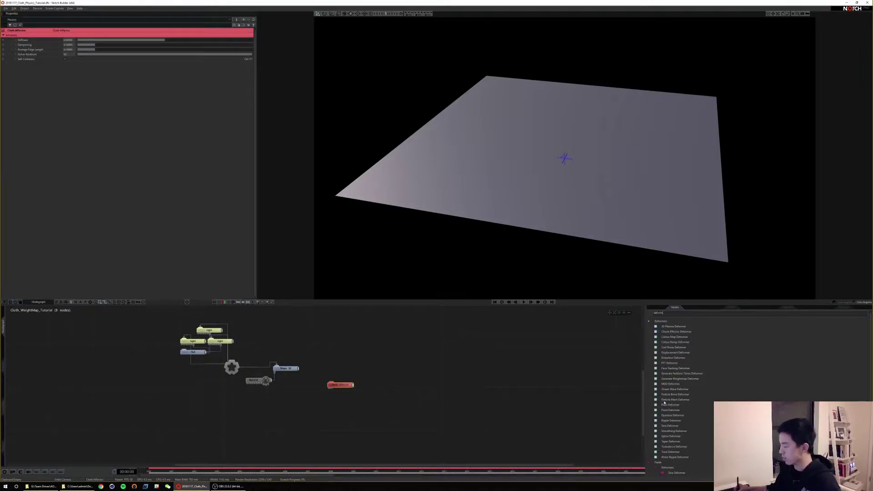
pyautogui.moveTo(675, 399); pyautogui.dragTo(353, 366)
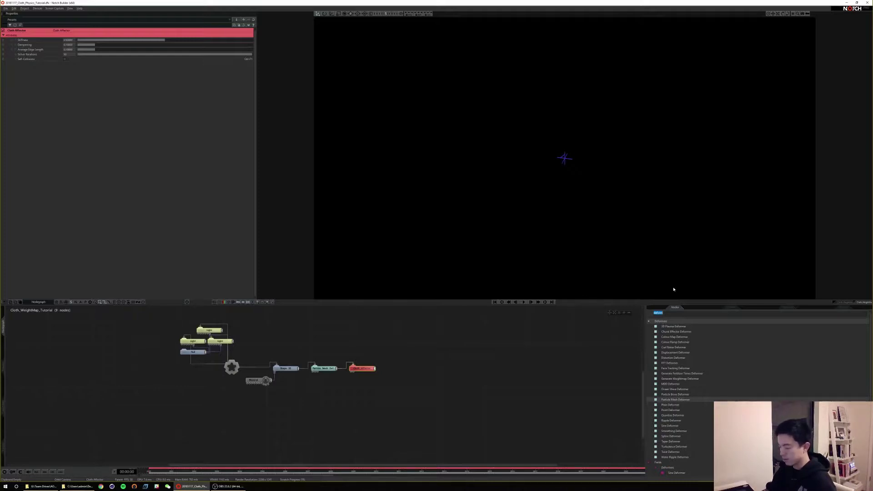
# Add an SPH Affector beneath the Cloth Affector and play the simulation
pyautogui.write('sph')
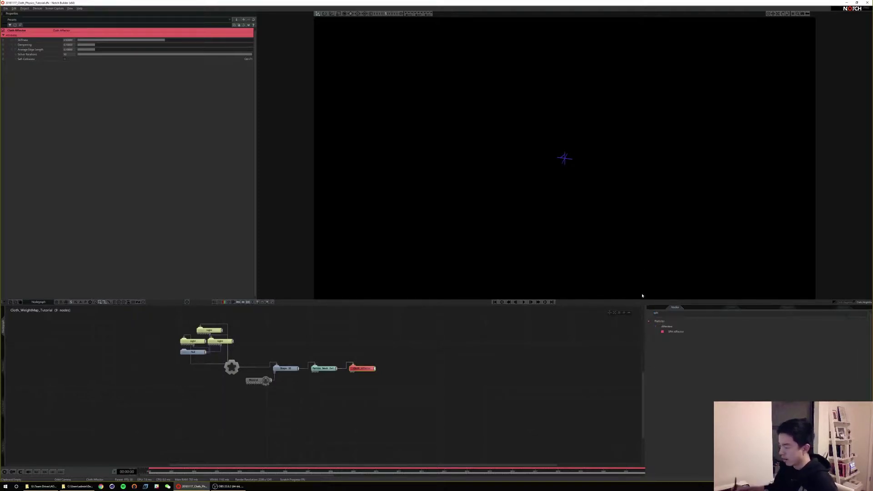
pyautogui.moveTo(675, 332); pyautogui.dragTo(355, 384)
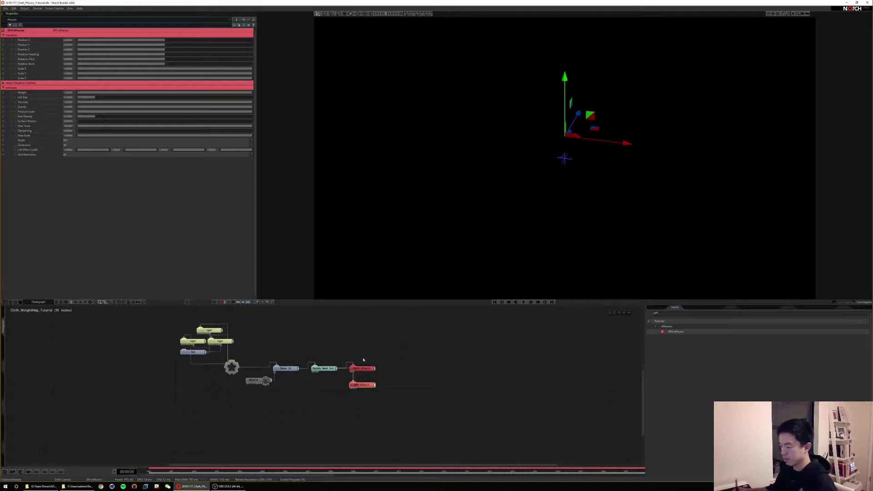
pyautogui.press('space')
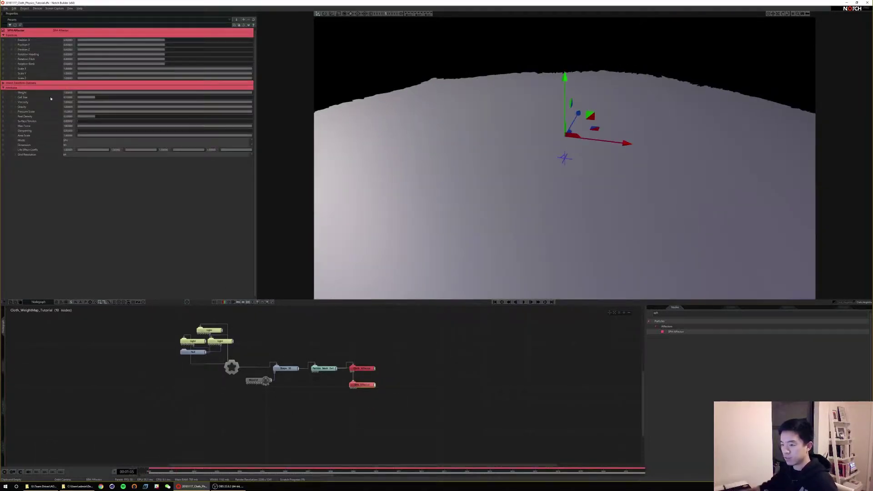
# Reduce the SPH Affector's cell size, replay the simulation from the start and rewind it
pyautogui.doubleClick(67, 97)
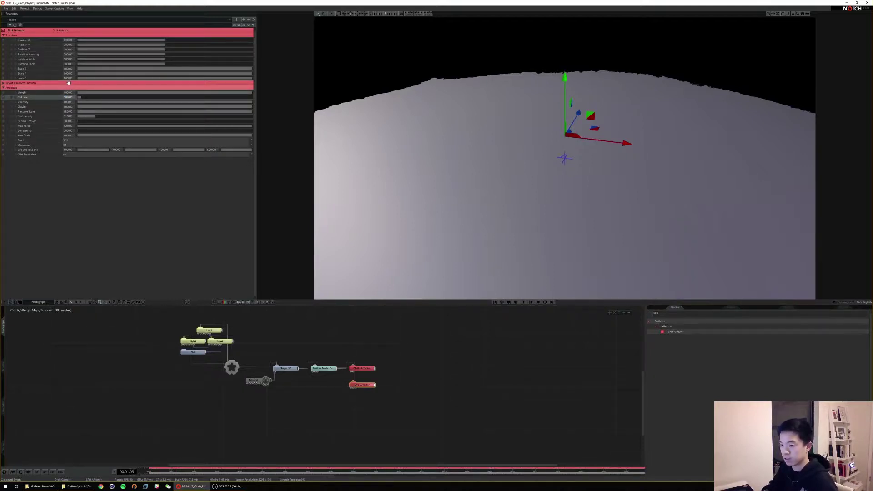
pyautogui.press('Home')
pyautogui.press('space')
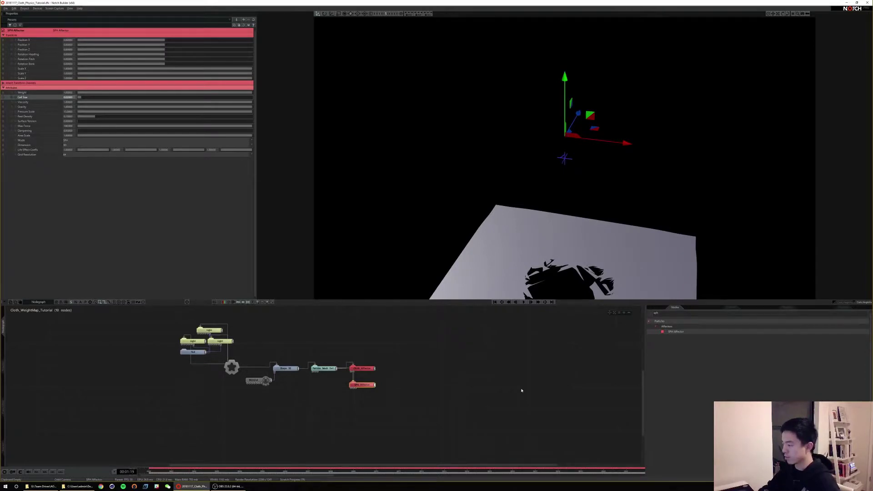
pyautogui.press('Home')
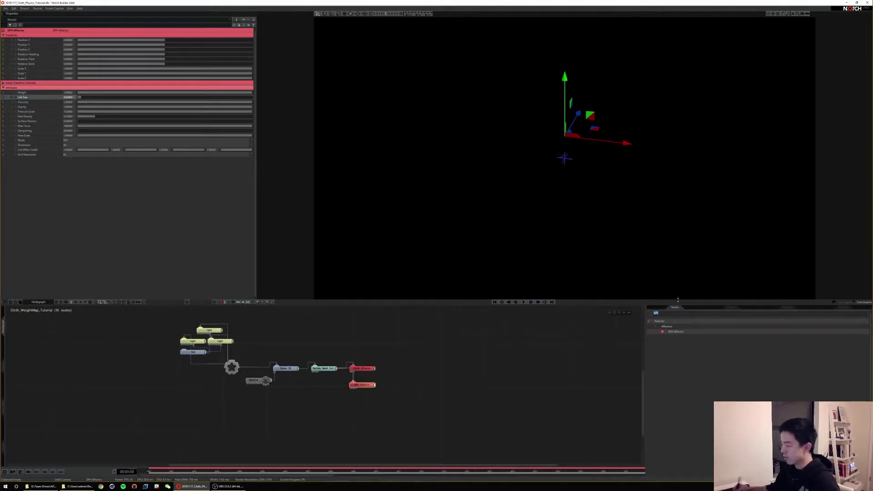
# Add a second Shape 3D node below the plane's node and connect it to the Root
pyautogui.write('shape')
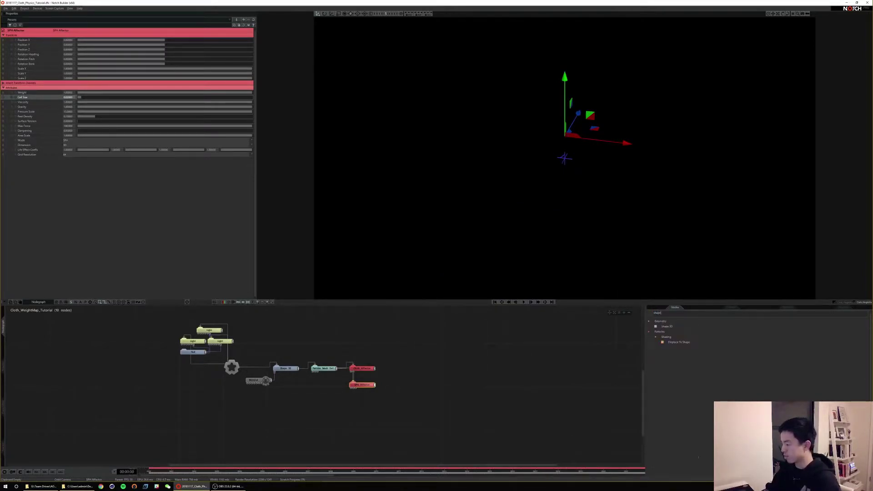
pyautogui.moveTo(667, 330); pyautogui.dragTo(322, 376)
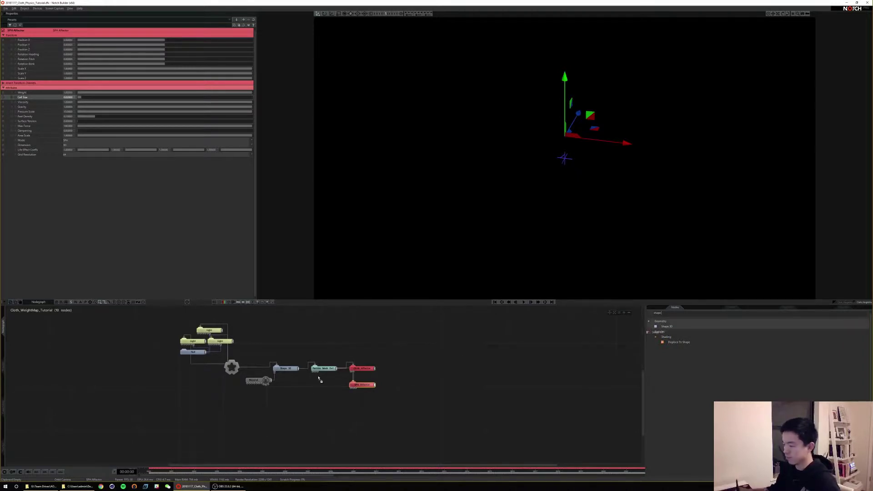
pyautogui.moveTo(262, 406); pyautogui.dragTo(281, 407)
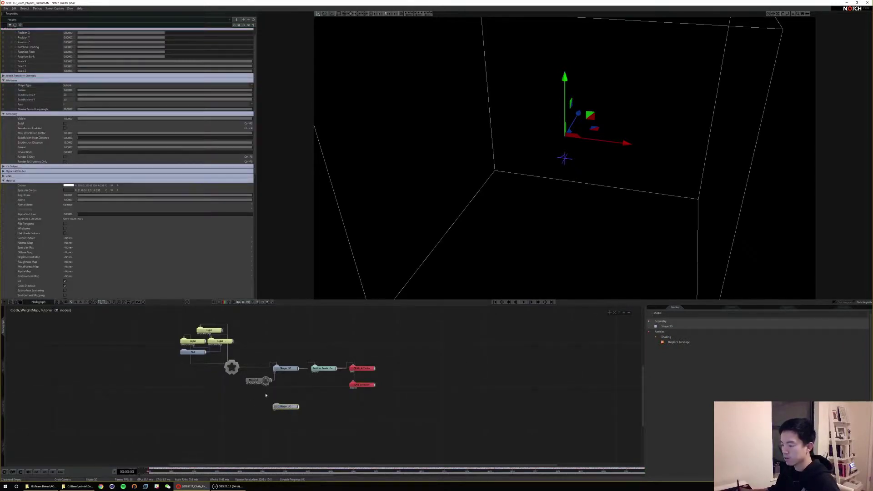
pyautogui.moveTo(236, 369); pyautogui.dragTo(281, 407)
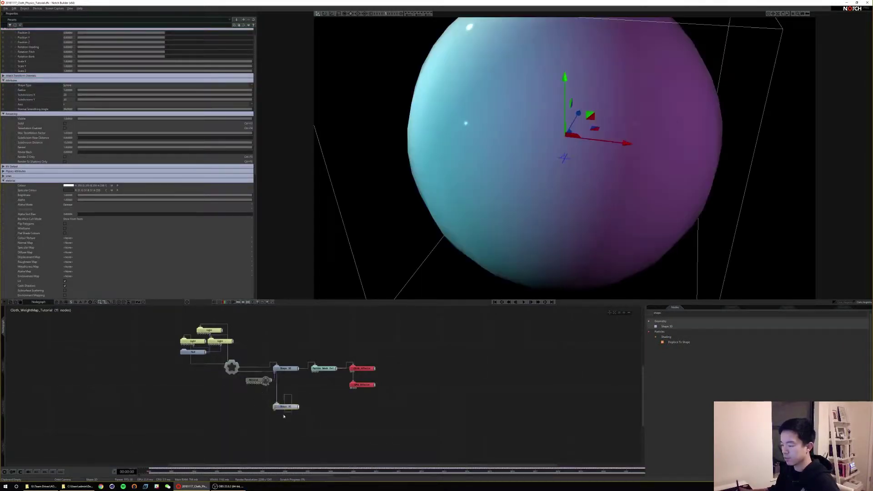
# Change the new shape's type to Box and set its X, Y and Z sizes to 0.4
pyautogui.scroll(1, 205, 289)
pyautogui.click(67, 92)
pyautogui.click(71, 96)
pyautogui.click(68, 90)
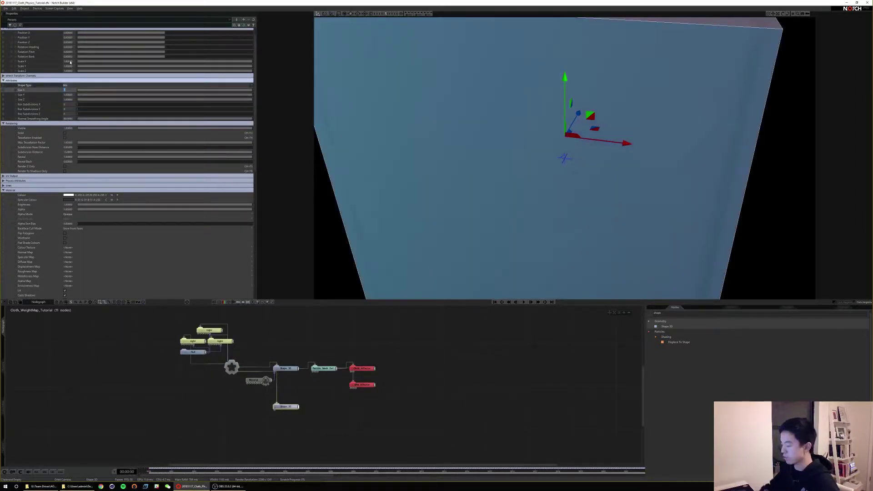
pyautogui.write('5')
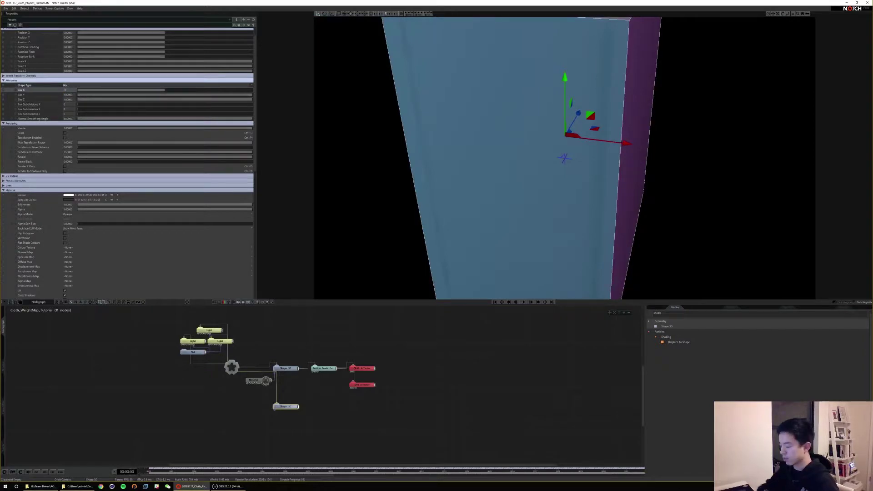
pyautogui.press('BackSpace')
pyautogui.write('4')
pyautogui.press('Tab')
pyautogui.write('.4')
pyautogui.press('Tab')
pyautogui.write('.4')
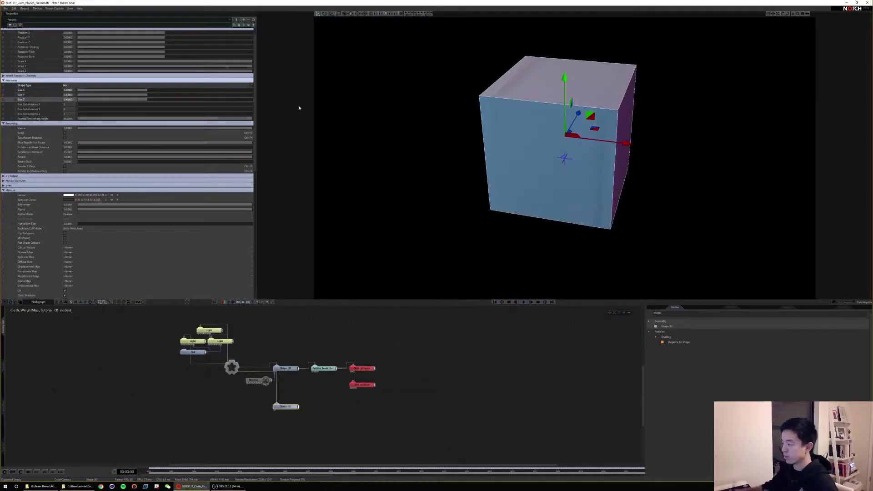
# Play the simulation briefly, and raise the plane shape vertically so it sits above the box
pyautogui.scroll(-4, 562, 187)
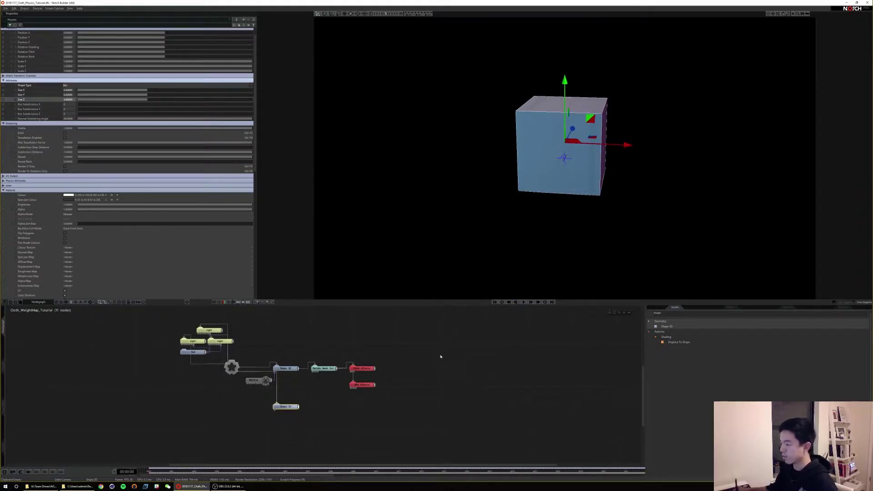
pyautogui.click(441, 358)
pyautogui.press('space')
pyautogui.press('space')
pyautogui.keyDown('alt'); pyautogui.moveTo(558, 189); pyautogui.dragTo(594, 131); pyautogui.keyUp('alt')
pyautogui.scroll(-1, 600, 165)
pyautogui.moveTo(296, 342); pyautogui.dragTo(288, 385)
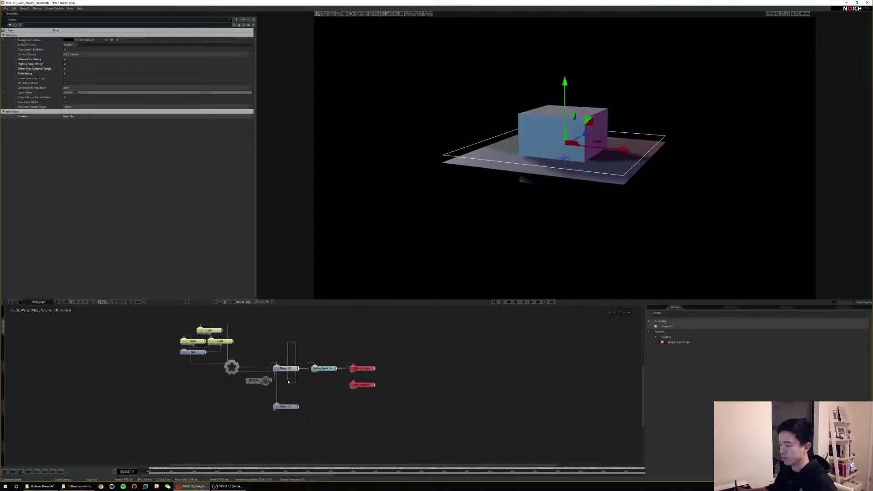
pyautogui.moveTo(564, 105); pyautogui.dragTo(588, 110)
# Replay the simulation from the start to examine how the raised cloth falls past the box
pyautogui.press('Home')
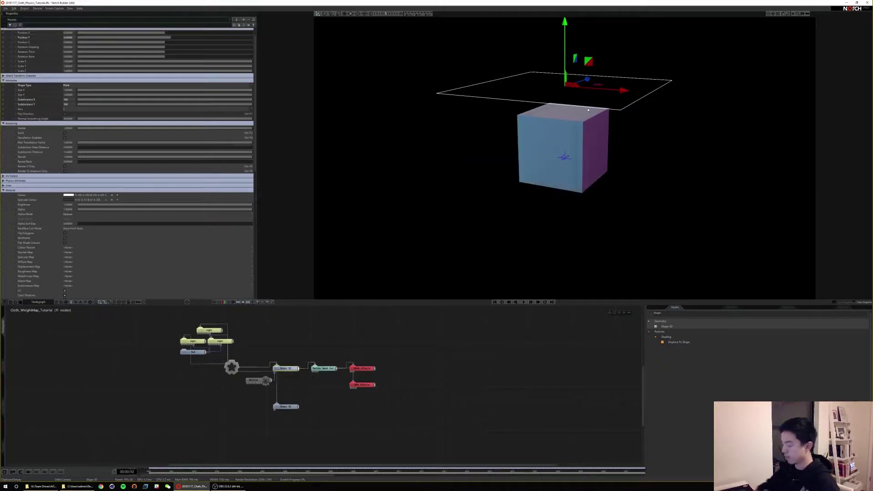
pyautogui.press('space')
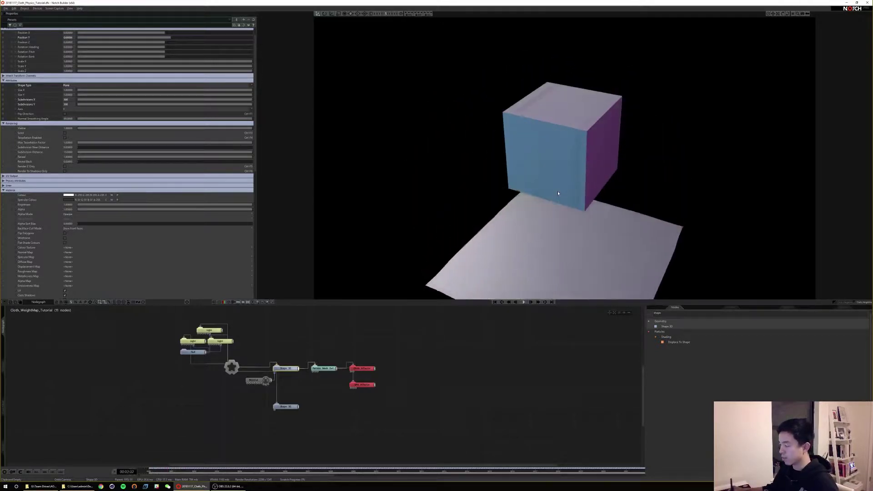
pyautogui.press('space')
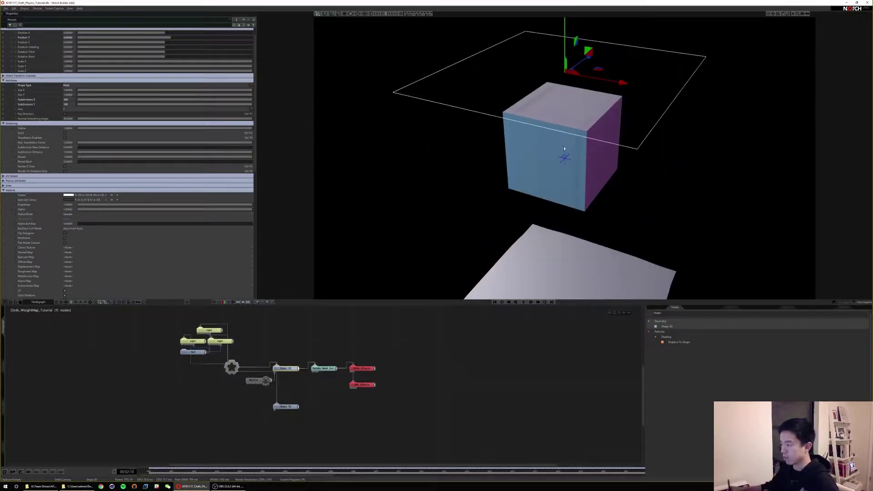
pyautogui.click(486, 392)
# Move the SPH Affector closer to the Cloth Affector and add a Collision Affector beneath it from the particle affectors
pyautogui.moveTo(362, 384); pyautogui.dragTo(363, 380)
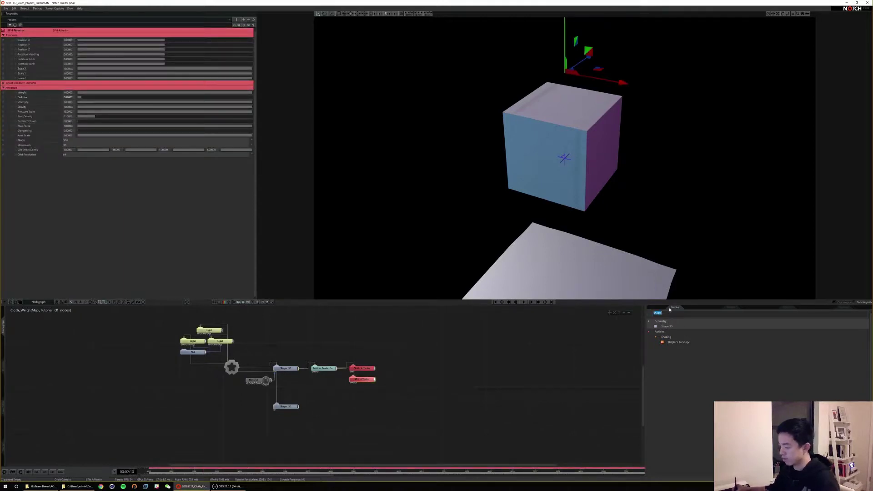
pyautogui.press('BackSpace')
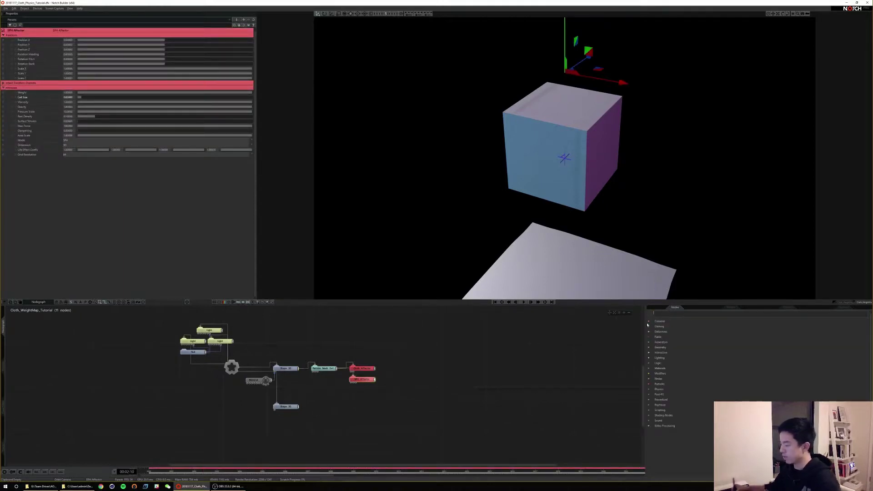
pyautogui.click(650, 384)
pyautogui.scroll(-3, 655, 373)
pyautogui.click(656, 339)
pyautogui.scroll(-2, 671, 359)
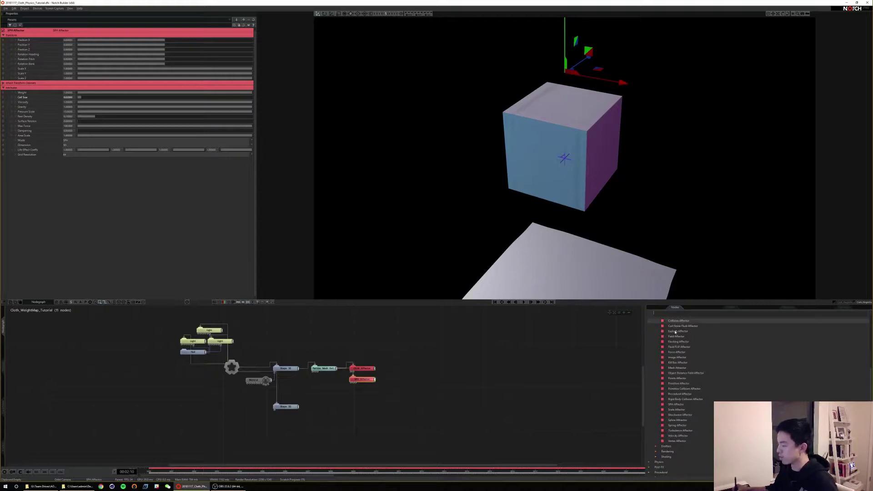
pyautogui.scroll(3, 676, 350)
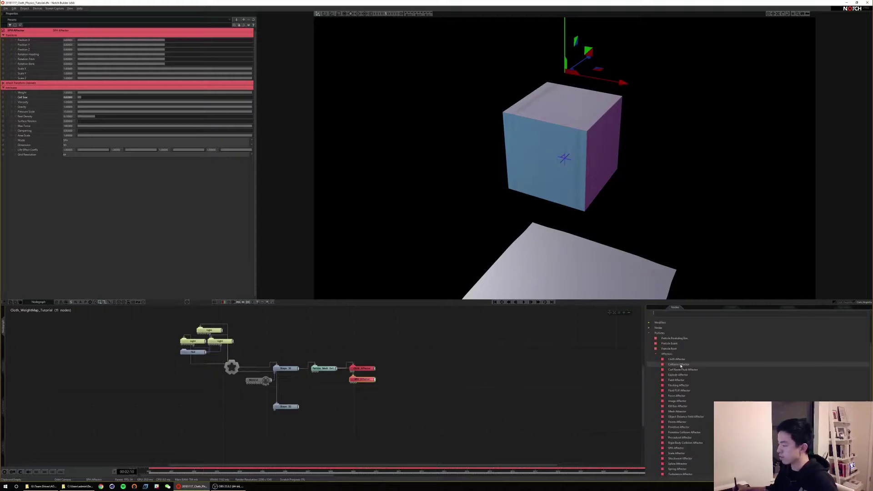
pyautogui.moveTo(354, 392); pyautogui.dragTo(354, 392)
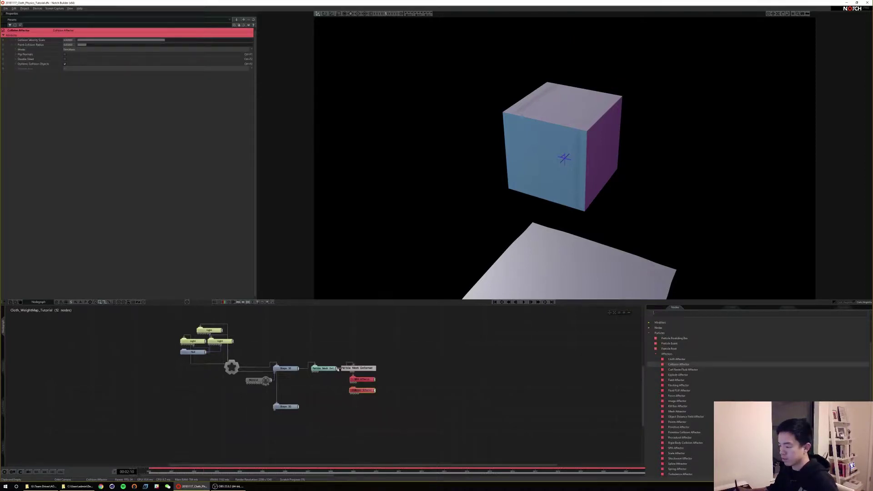
# Rewind the simulation to its first frame and clear the node selection
pyautogui.press('Home')
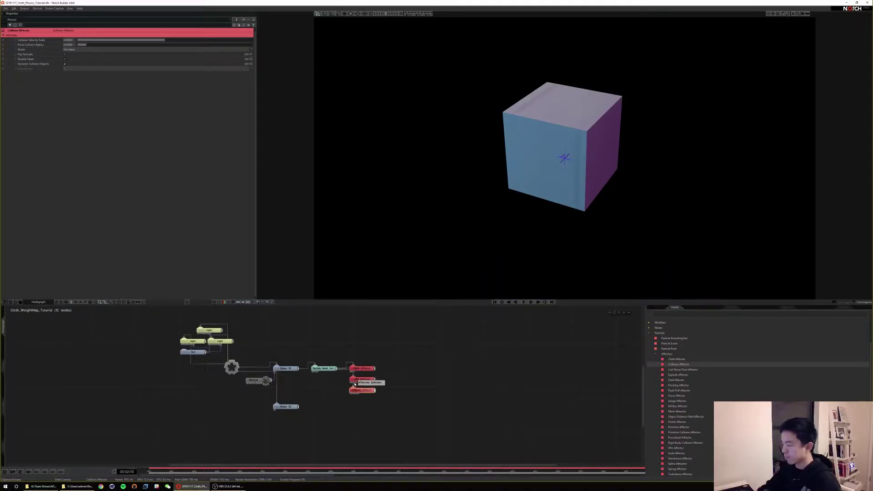
pyautogui.press('space')
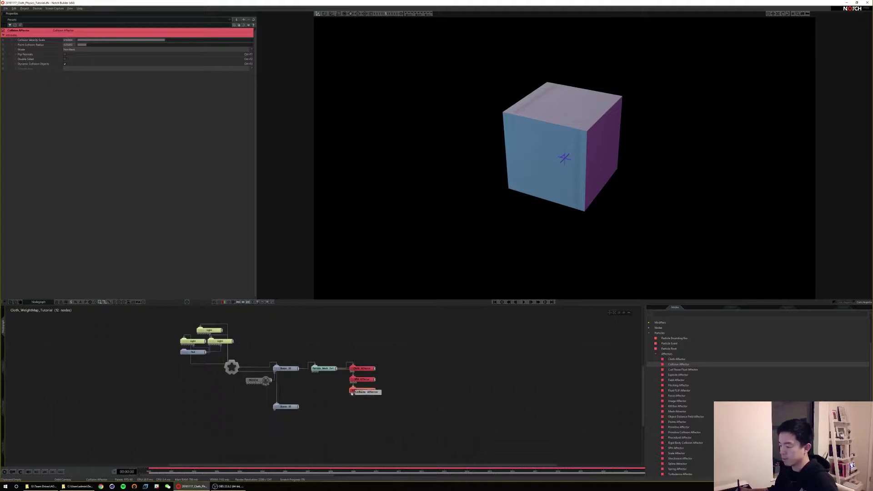
pyautogui.click(306, 408)
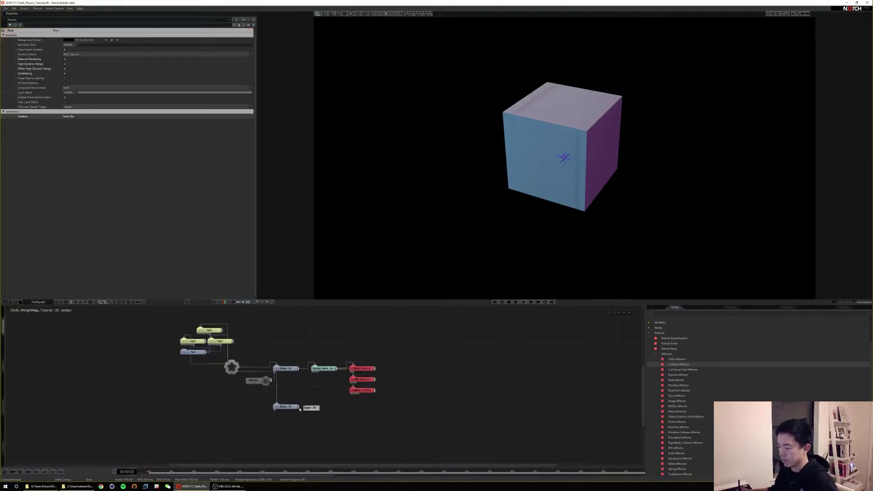
# Link the box shape to the Collision Affector and play the simulation to check the cloth colliding with it
pyautogui.moveTo(351, 395); pyautogui.dragTo(353, 400)
pyautogui.press('space')
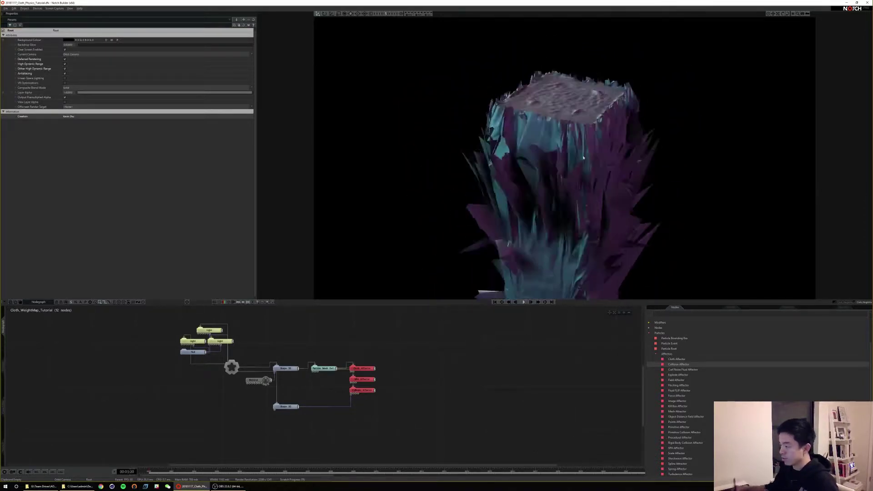
pyautogui.keyDown('alt'); pyautogui.moveTo(545, 158); pyautogui.dragTo(548, 142); pyautogui.keyUp('alt')
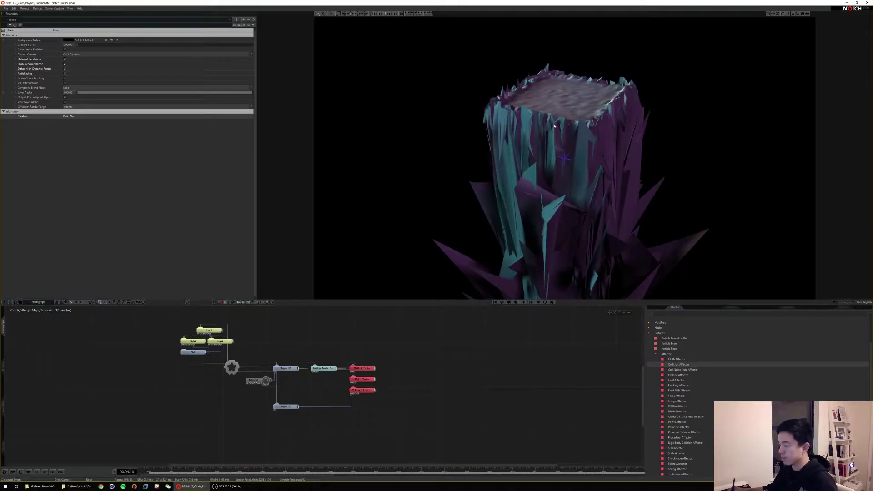
# Set the Particle Mesh Deformer's Physics Velocity Dampening to 1 and its Terminal Velocity to 1
pyautogui.click(329, 368)
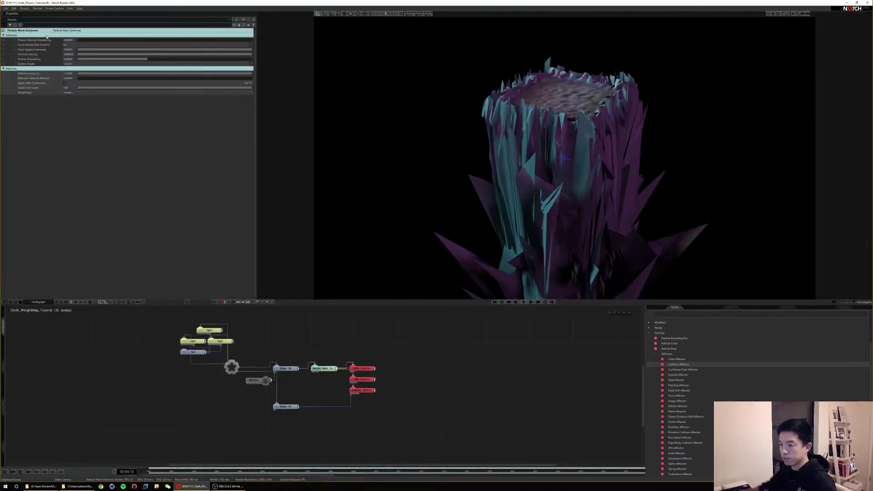
pyautogui.click(69, 45)
pyautogui.click(71, 53)
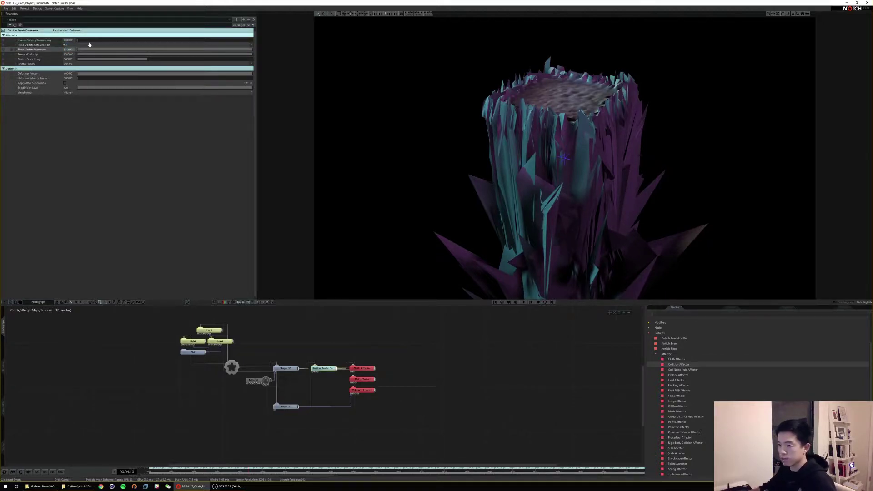
pyautogui.moveTo(95, 41); pyautogui.dragTo(106, 41)
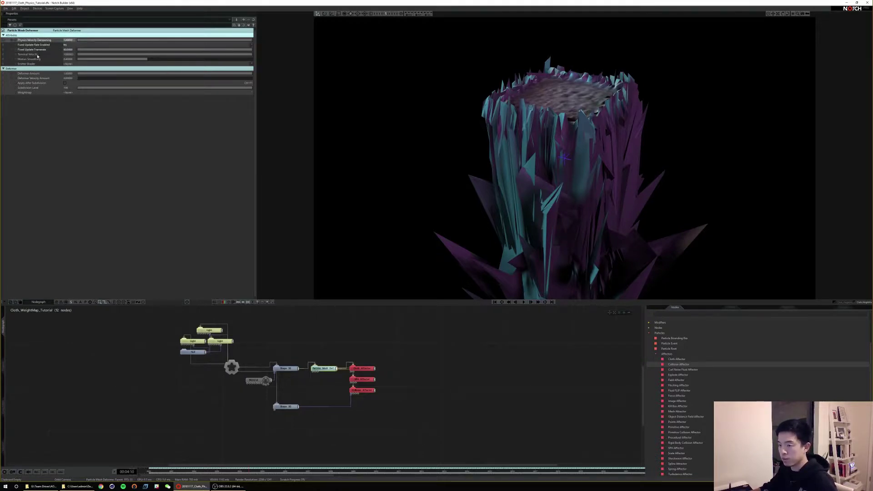
pyautogui.doubleClick(68, 54)
pyautogui.write('1')
pyautogui.press('Return')
# Replay the simulation from the start and examine from several angles how the damped cloth drapes over the box
pyautogui.press('Home')
pyautogui.press('space')
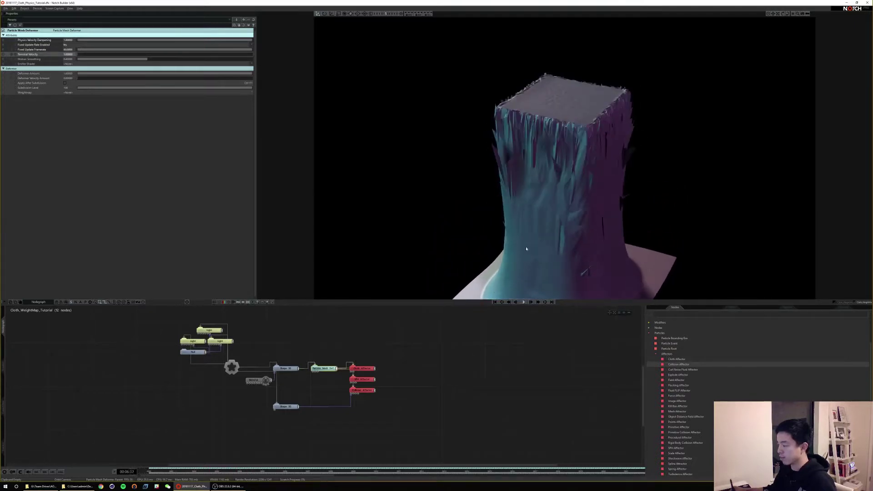
pyautogui.moveTo(549, 234); pyautogui.dragTo(550, 246)
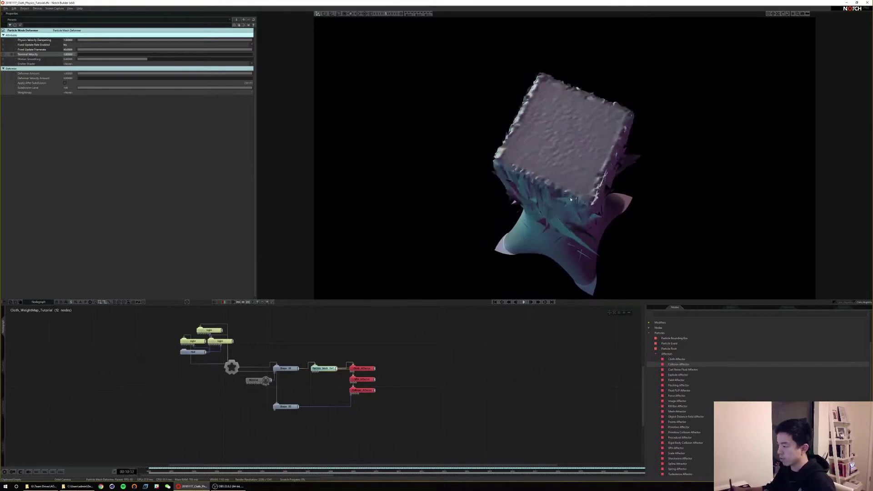
pyautogui.moveTo(548, 248); pyautogui.dragTo(548, 212)
# Increase the Cloth Affector's Stiffness, set its Average Edge Length to 1, and replay the simulation from the start
pyautogui.click(359, 369)
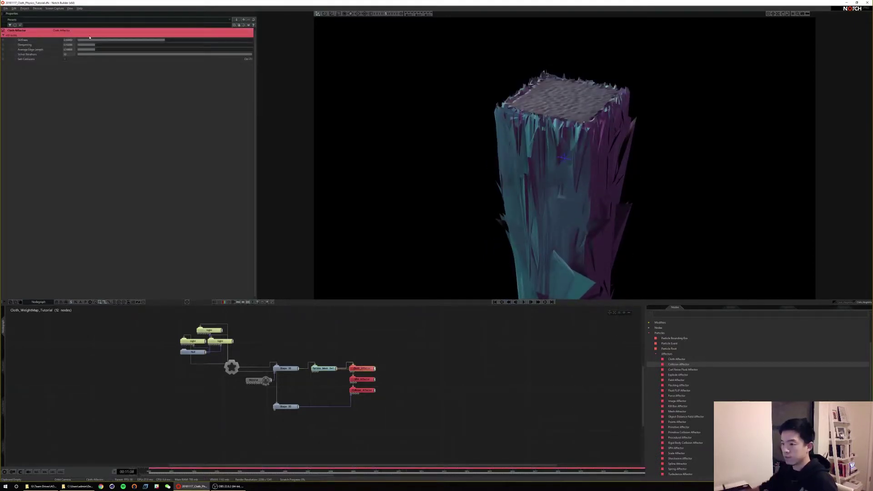
pyautogui.doubleClick(68, 40)
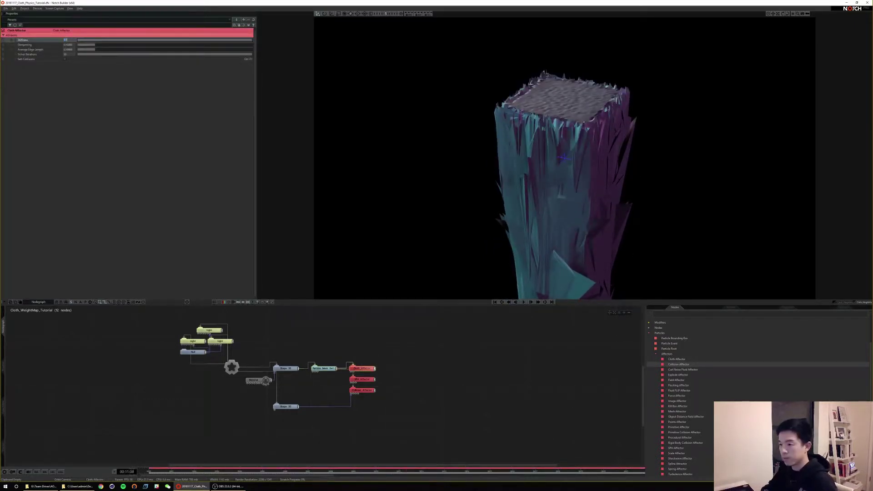
pyautogui.press('Tab')
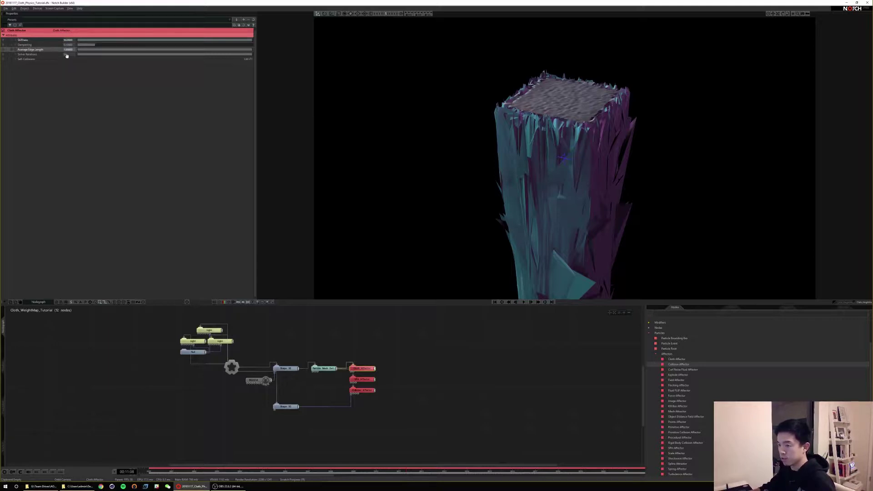
pyautogui.press('Home')
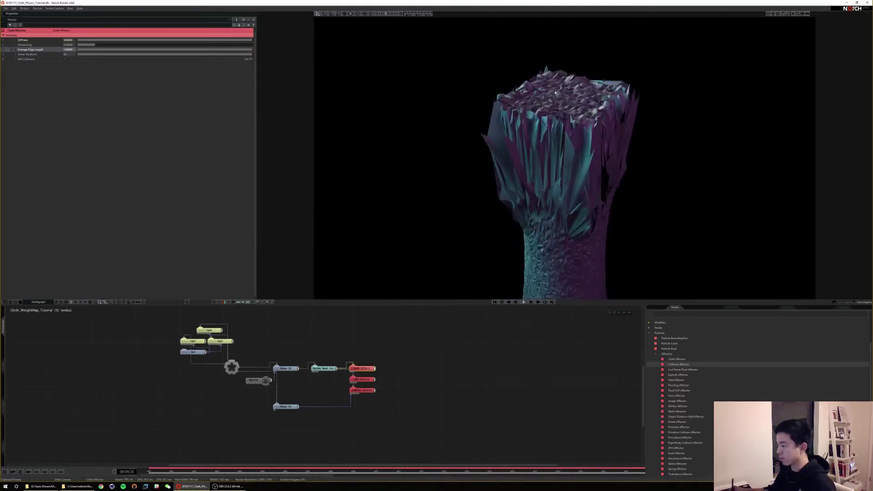
pyautogui.keyDown('alt'); pyautogui.moveTo(536, 203); pyautogui.dragTo(541, 157); pyautogui.keyUp('alt')
pyautogui.press('Return')
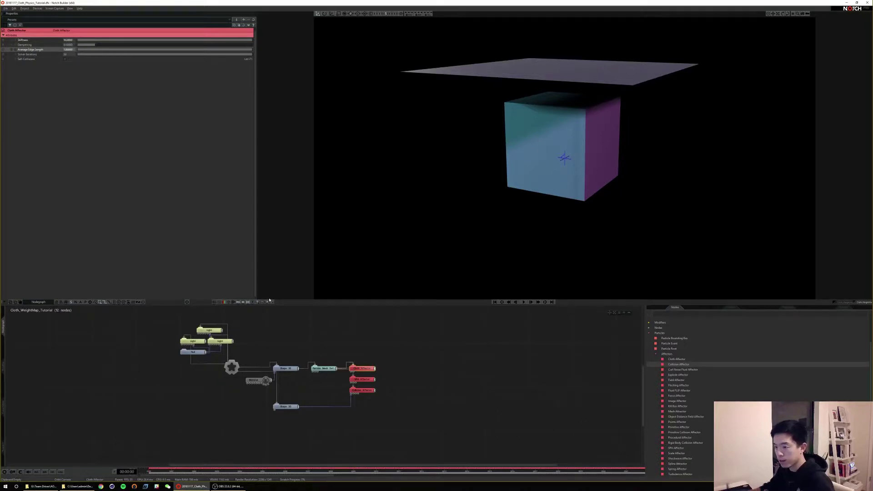
# Change the Particle Mesh Deformer's Fixed Update Framerate and replay the simulation to compare the cloth's behaviour
pyautogui.click(323, 367)
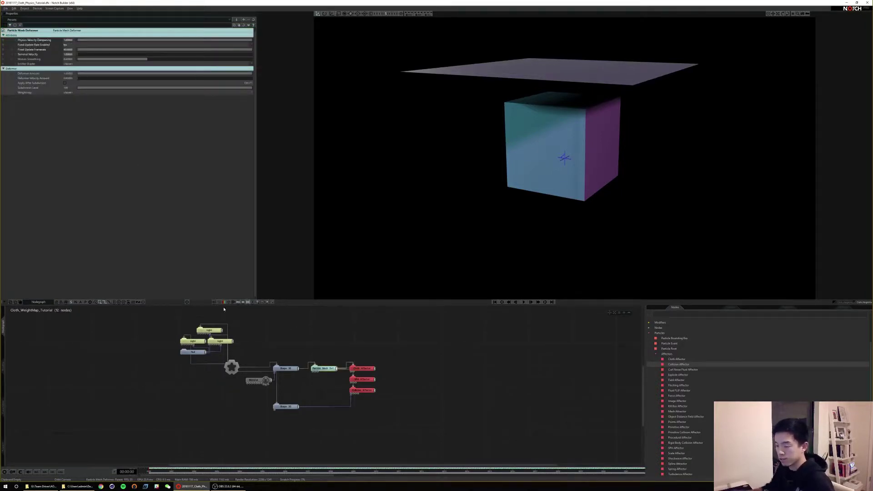
pyautogui.press('space')
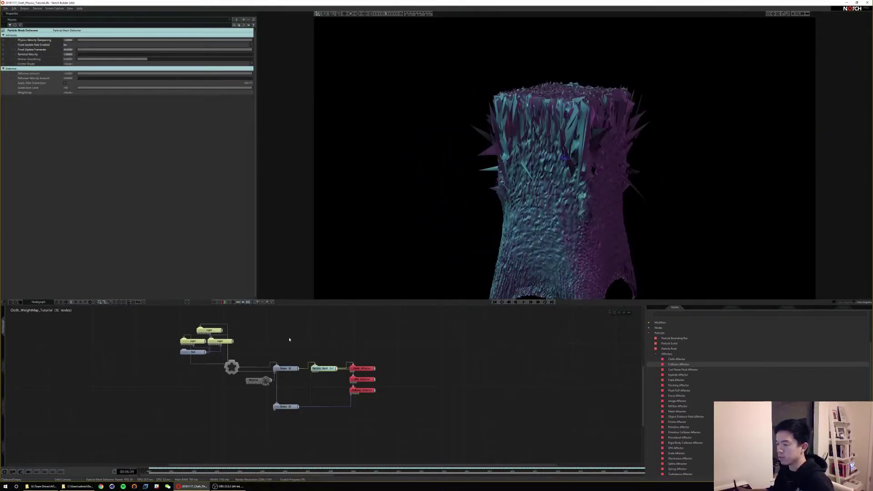
pyautogui.click(68, 49)
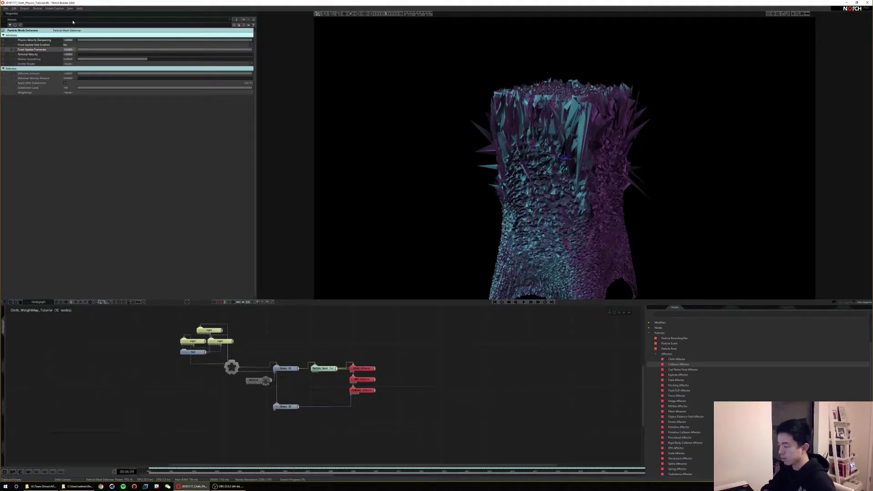
pyautogui.press('Home')
pyautogui.press('space')
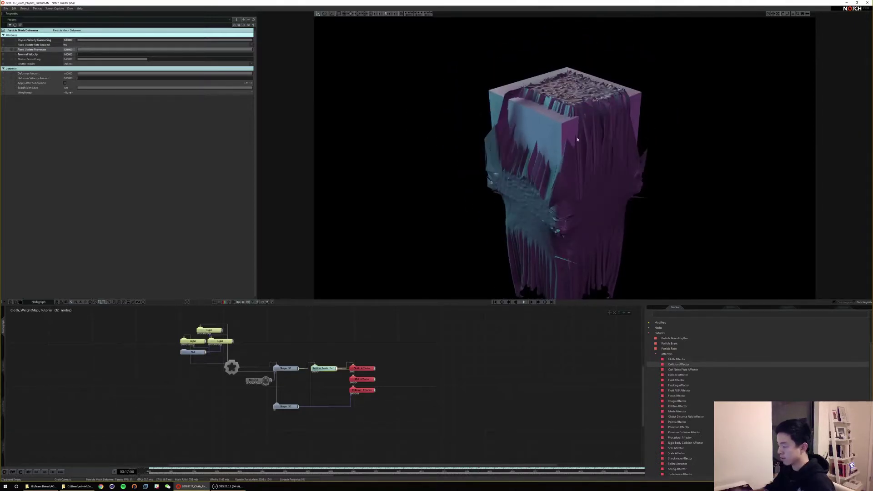
pyautogui.press('Home')
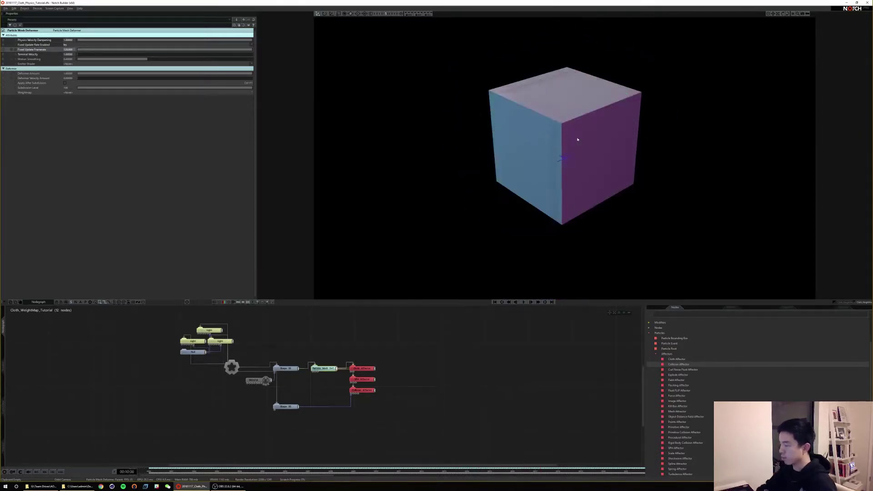
# Lower the Collision Affector's Collision Velocity Scale to 0 and replay the simulation
pyautogui.click(364, 390)
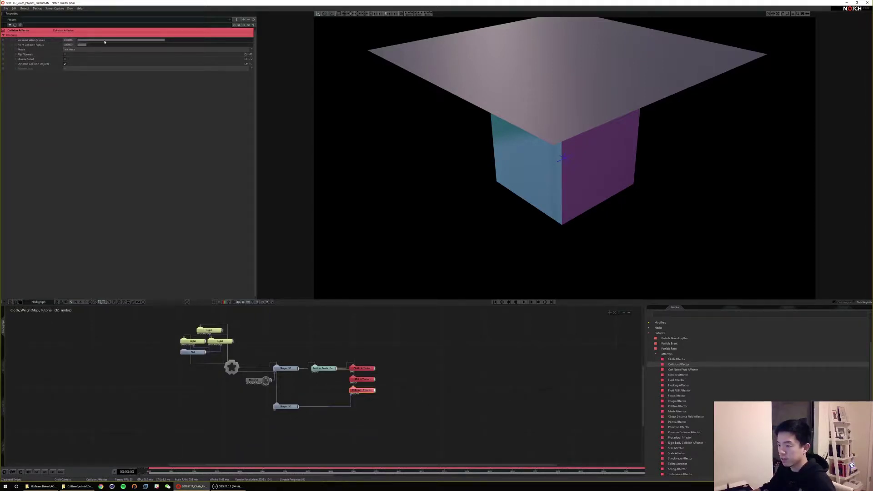
pyautogui.press('space')
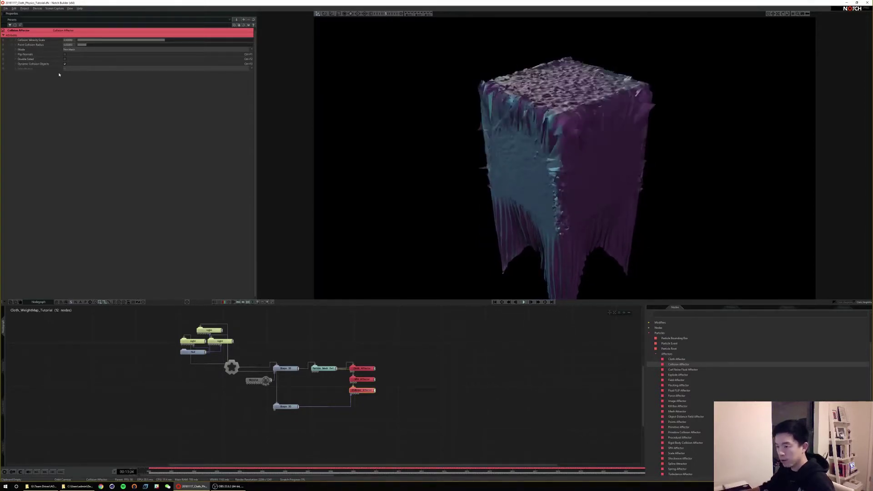
pyautogui.moveTo(84, 42); pyautogui.dragTo(78, 44)
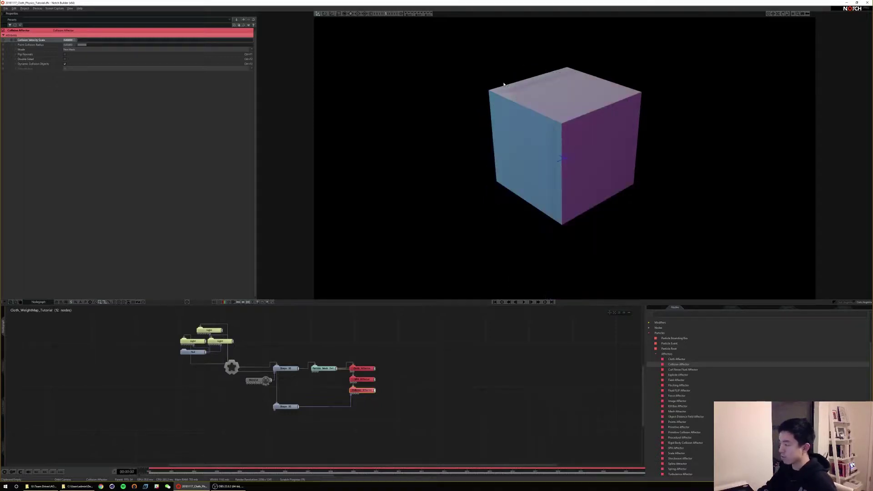
pyautogui.press('space')
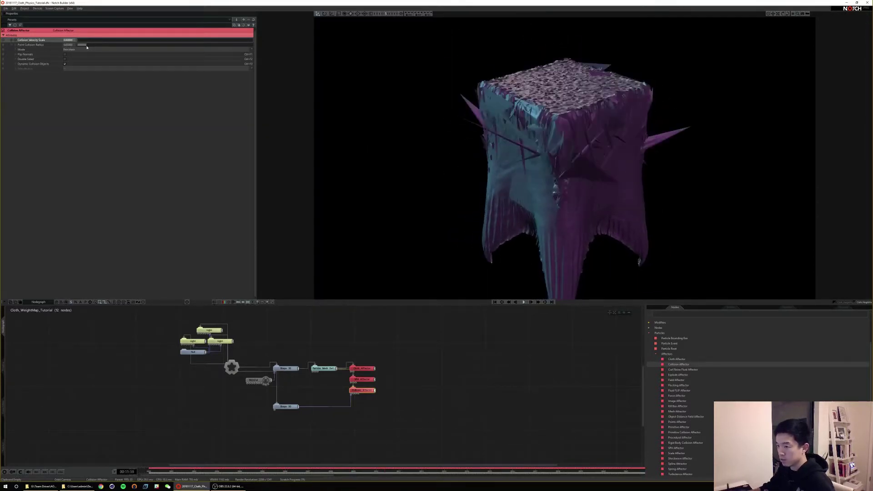
# Reduce the Collision Affector's Point Collision Radius to 0 and replay the simulation from the first frame
pyautogui.moveTo(86, 45); pyautogui.dragTo(66, 46)
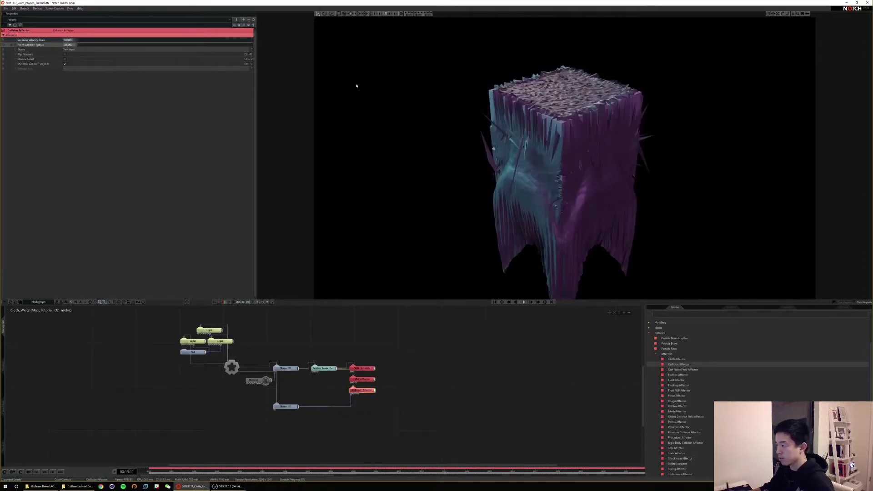
pyautogui.press('Return')
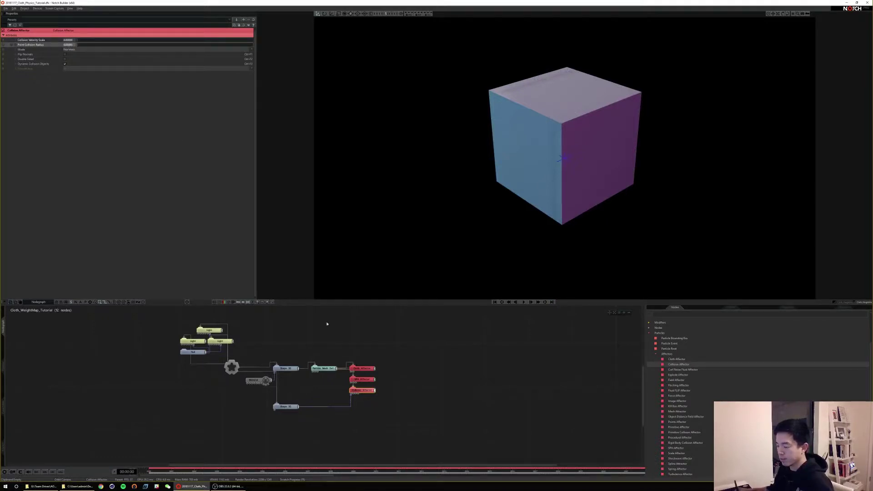
pyautogui.press('space')
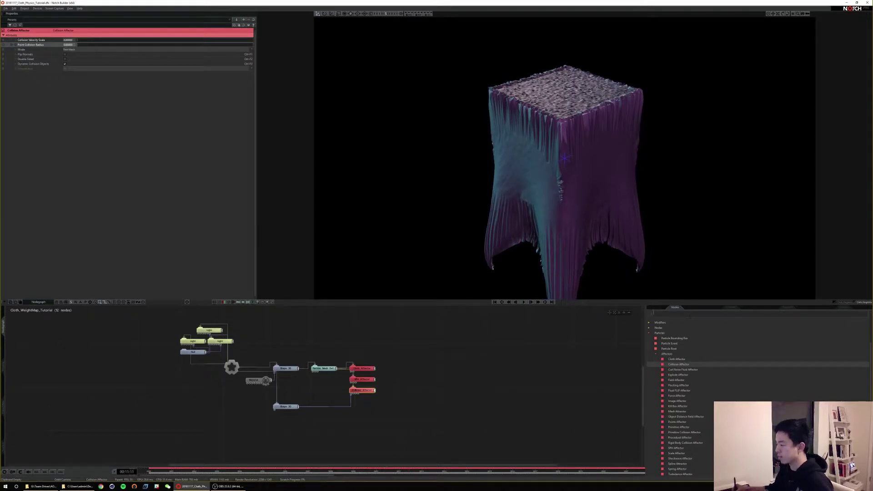
# Find the Smoothing Deformer, add it beside the Cloth Affector, and connect it to the plane shape
pyautogui.write('smooth')
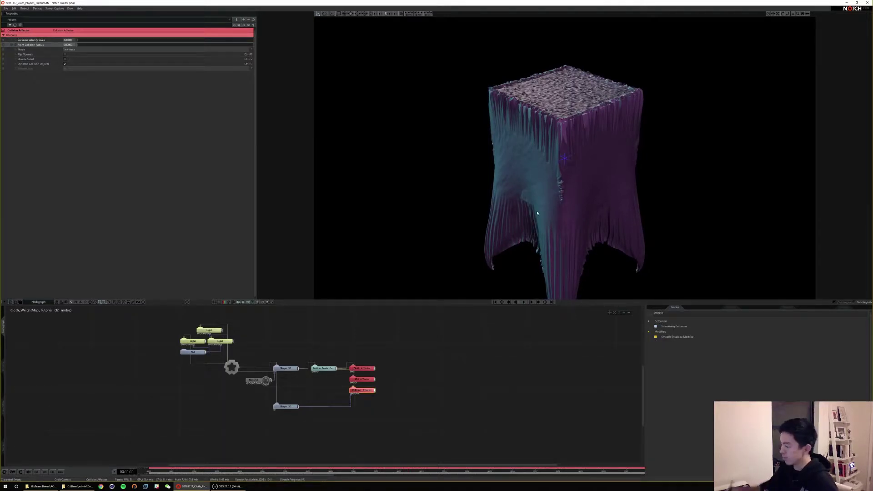
pyautogui.moveTo(681, 326); pyautogui.dragTo(510, 347)
pyautogui.moveTo(386, 372); pyautogui.dragTo(388, 370)
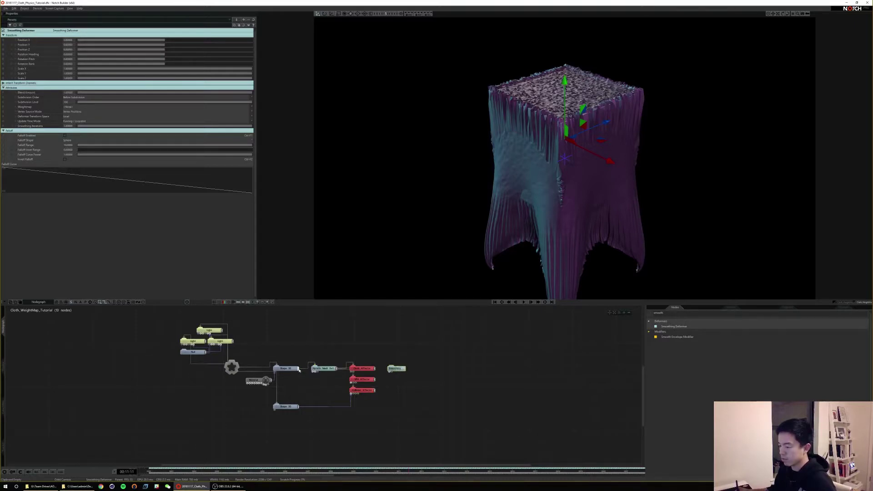
pyautogui.moveTo(394, 371); pyautogui.dragTo(393, 369)
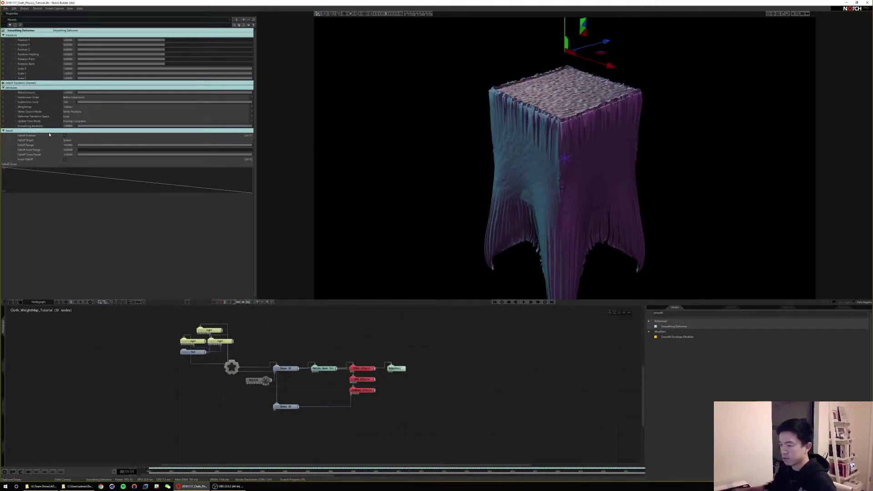
# Set the Smoothing Deformer's Smoothing Iterations to 10 and inspect the smoothed cloth up close during playback
pyautogui.doubleClick(69, 126)
pyautogui.write('10')
pyautogui.press('Return')
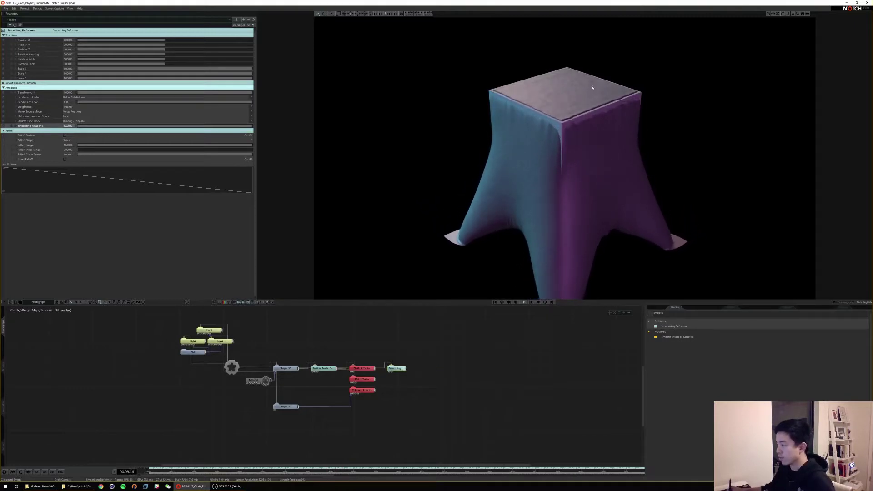
pyautogui.scroll(5, 575, 122)
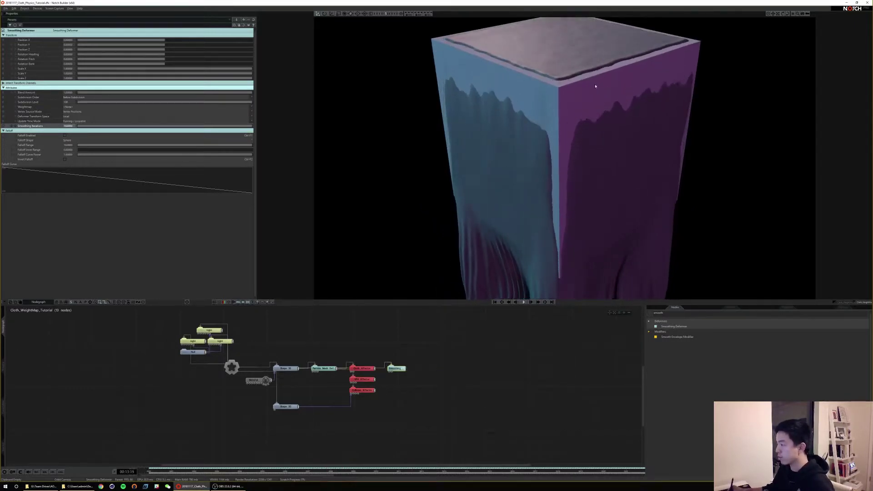
pyautogui.scroll(-5, 585, 86)
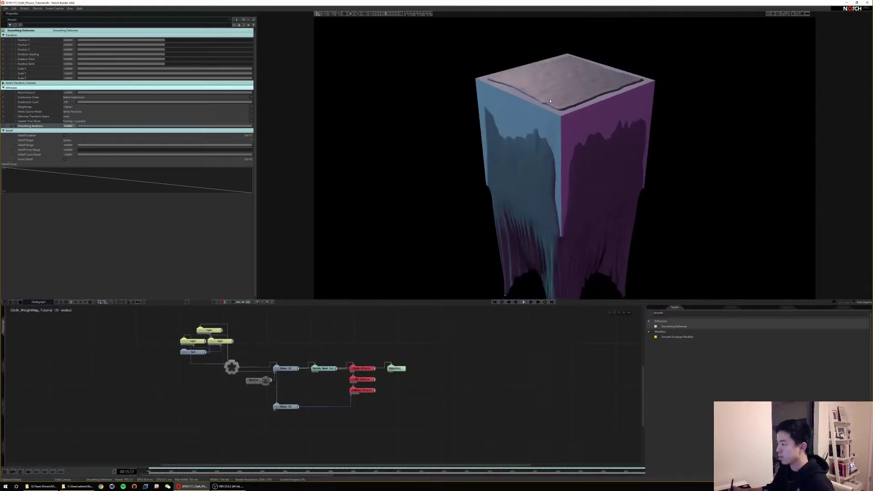
# Raise the Collision Affector's Point Collision Radius slightly and replay the simulation from the start
pyautogui.click(362, 390)
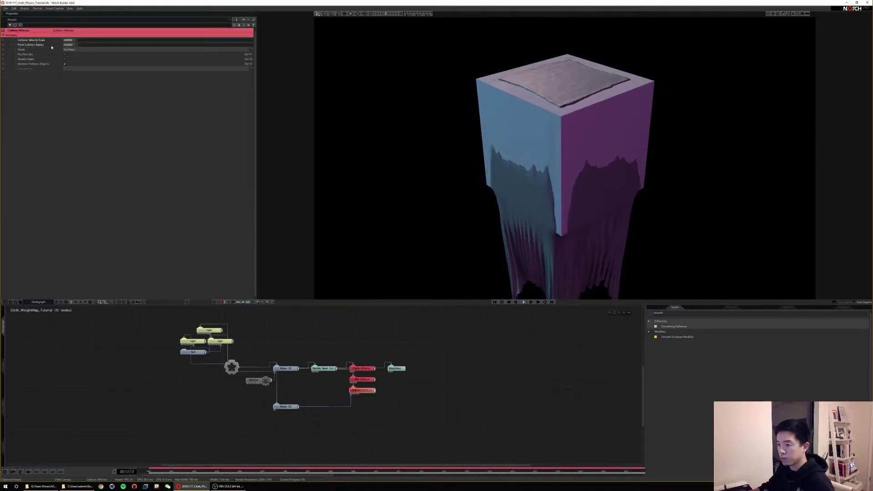
pyautogui.moveTo(77, 46); pyautogui.dragTo(83, 45)
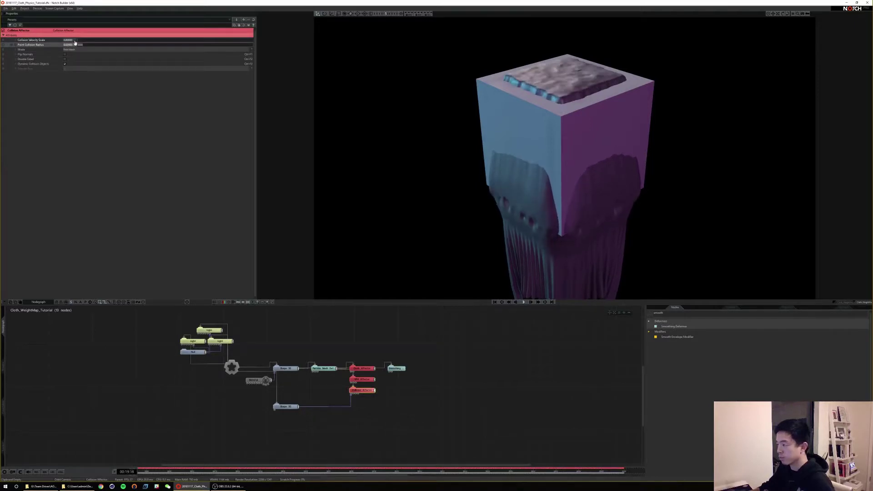
pyautogui.press('Home')
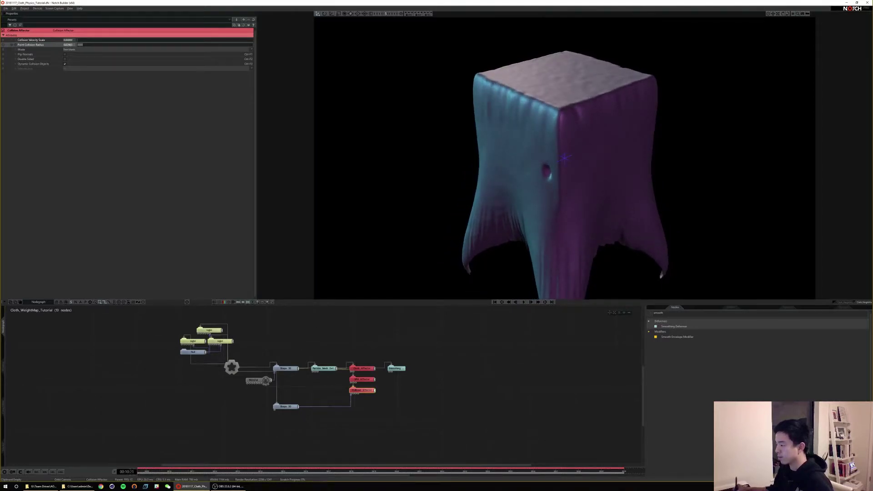
# Add an Object Distance Field Affector beneath the Collision Affector and link the box shape to it
pyautogui.click(674, 313)
pyautogui.scroll(-4, 685, 409)
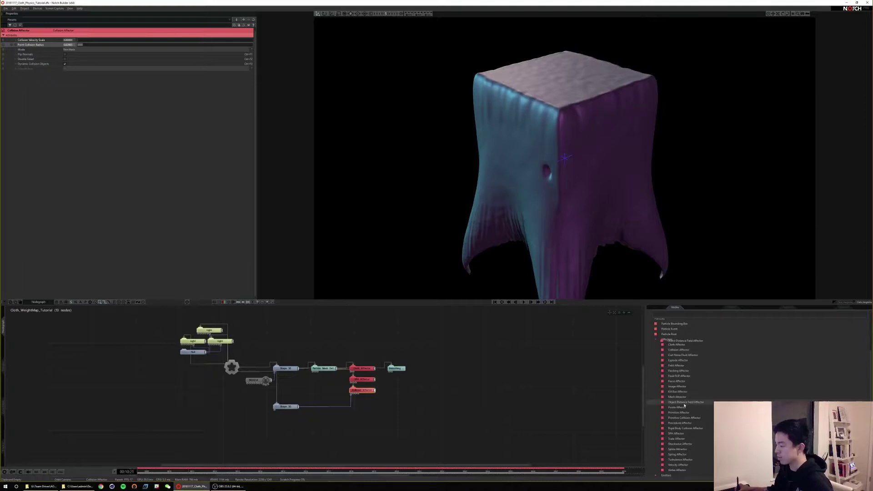
pyautogui.moveTo(352, 406); pyautogui.dragTo(352, 403)
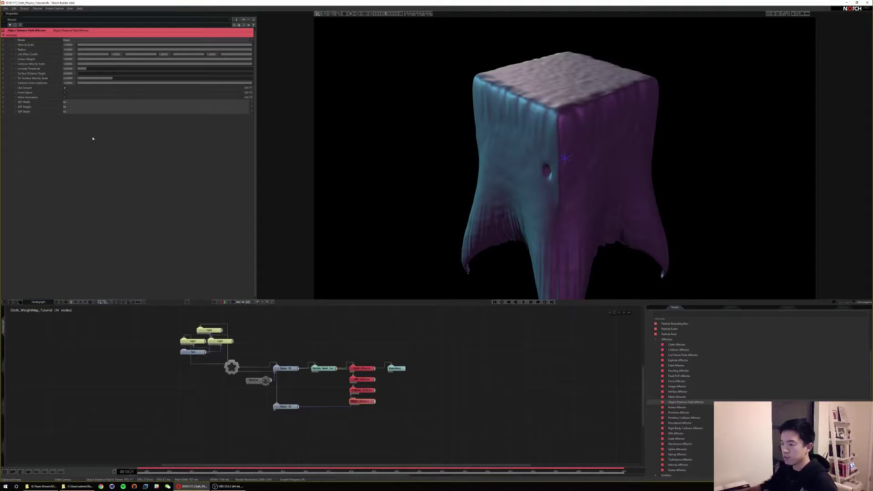
# Set the Object Distance Field Affector's Mode to Collision and space out that affector and the box shape in the node graph
pyautogui.click(69, 41)
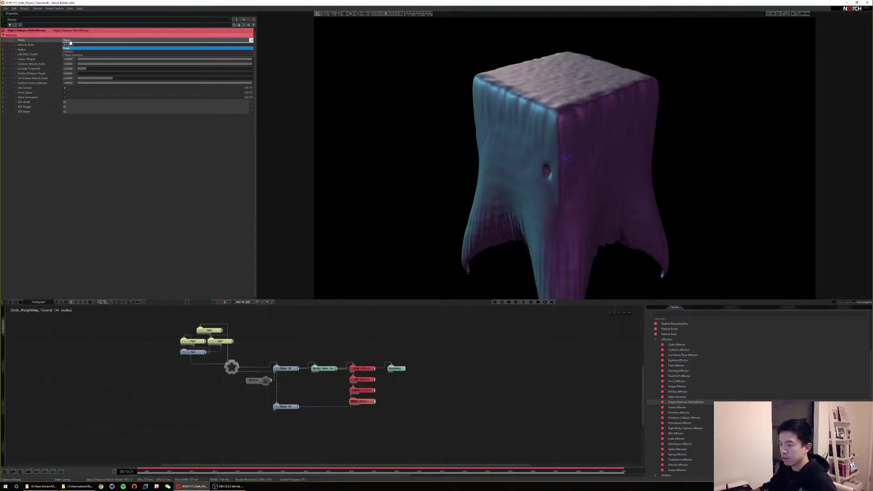
pyautogui.click(74, 51)
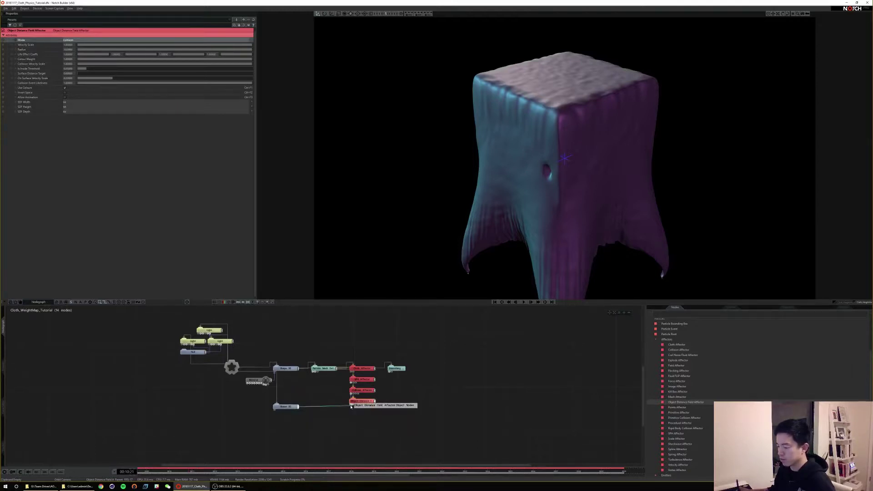
pyautogui.moveTo(350, 406); pyautogui.dragTo(351, 407)
pyautogui.moveTo(294, 408); pyautogui.dragTo(292, 424)
pyautogui.moveTo(361, 402)
pyautogui.mouseDown()
pyautogui.moveTo(382, 402)
pyautogui.moveTo(376, 402)
pyautogui.mouseUp()
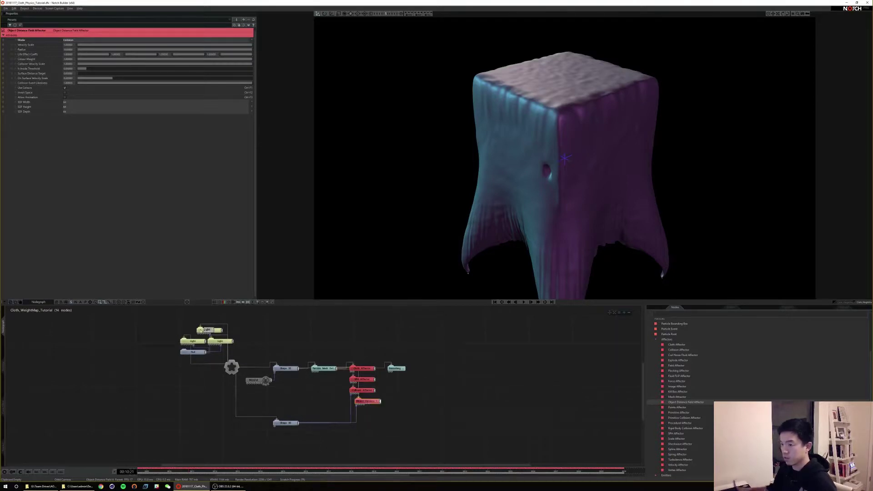
# Replay the cloth simulation from the start to check how the cloth collides with the box
pyautogui.press('Home')
pyautogui.press('space')
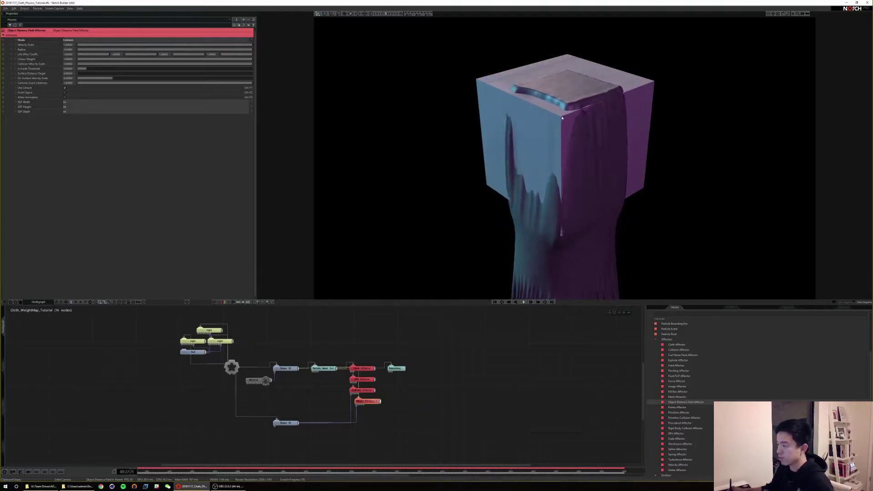
pyautogui.press('space')
pyautogui.press('Home')
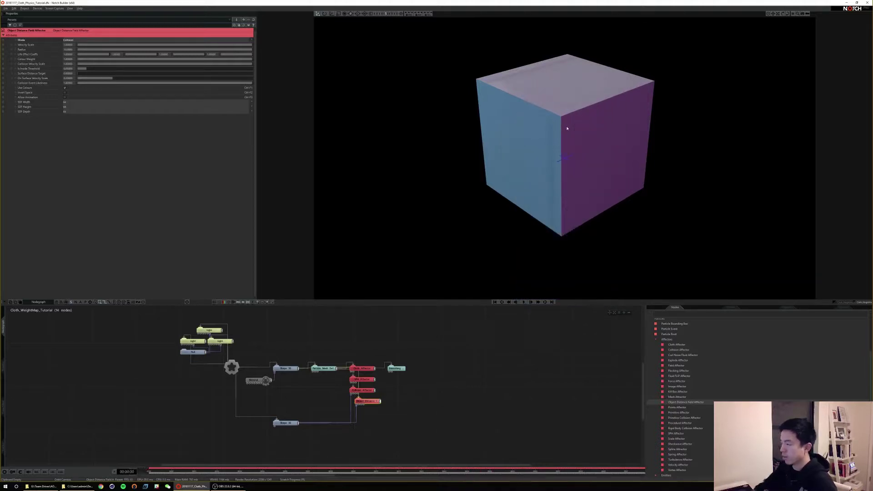
pyautogui.press('space')
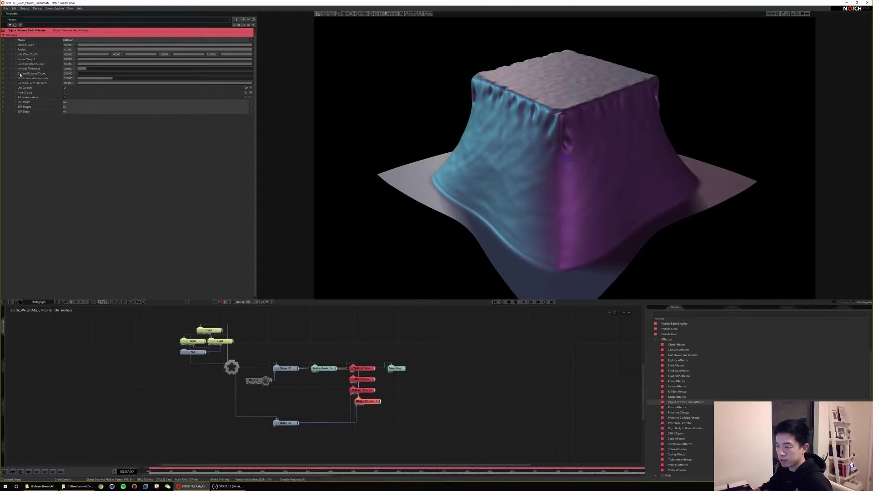
# Set the Object Distance Field Affector's Surface Distance Target to 0.1
pyautogui.click(367, 391)
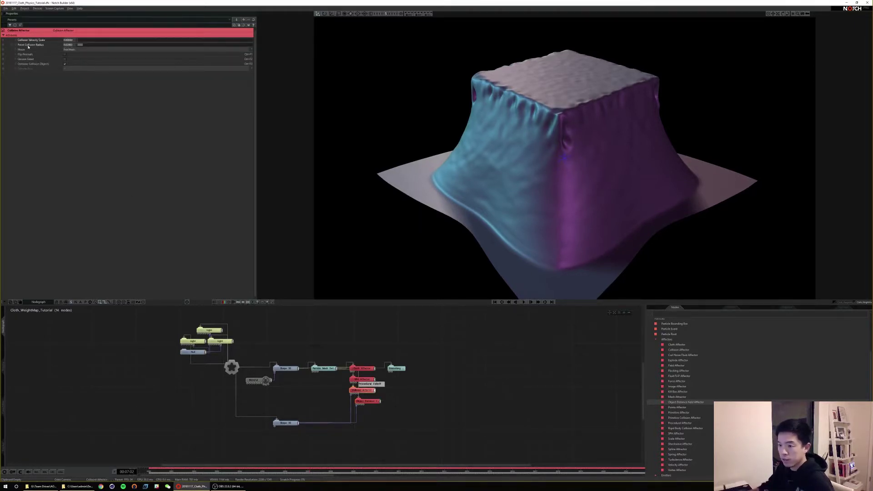
pyautogui.click(367, 401)
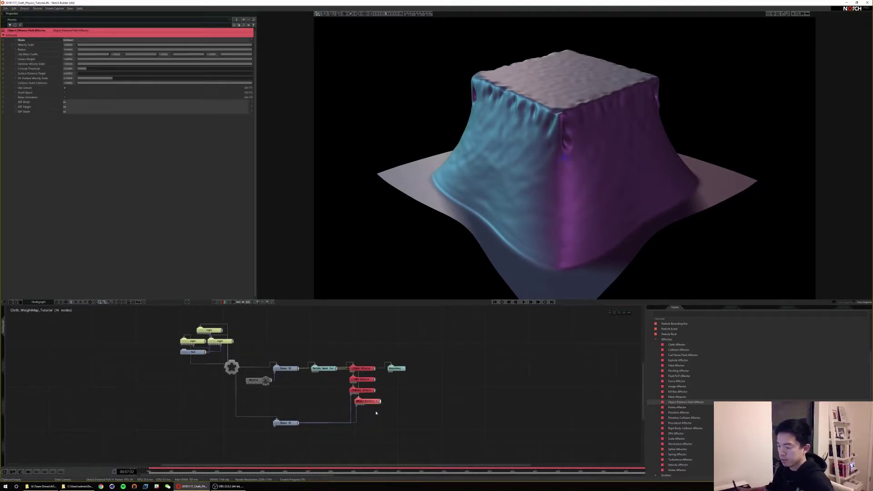
pyautogui.moveTo(77, 75); pyautogui.dragTo(85, 74)
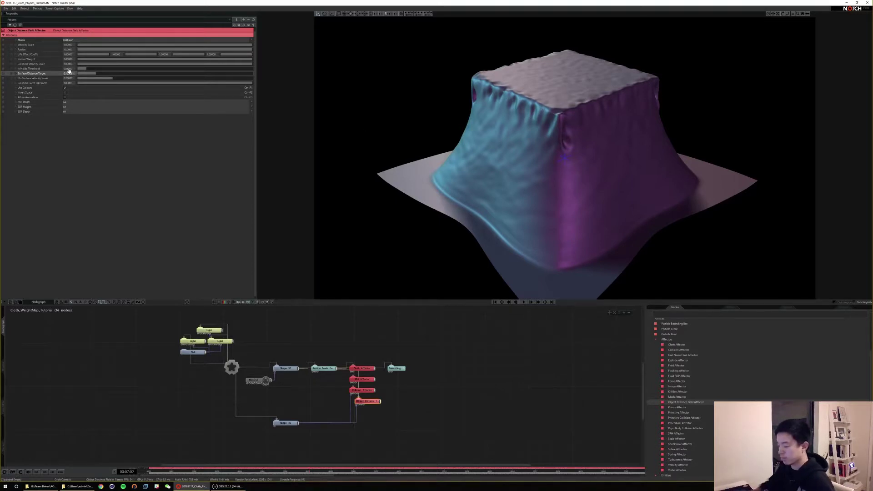
pyautogui.press('Return')
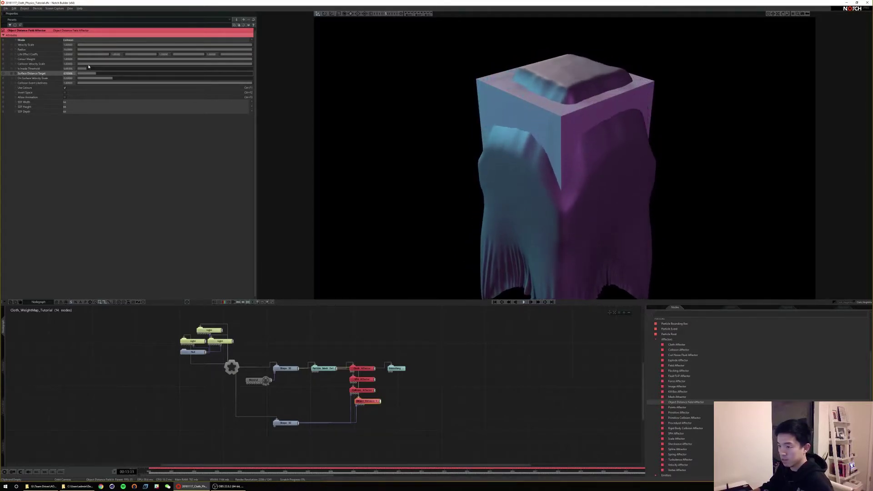
# Set the Object Distance Field Affector's Collision Velocity Scale to 0, replay from the start and inspect the drape from several angles
pyautogui.moveTo(89, 65); pyautogui.dragTo(9, 67)
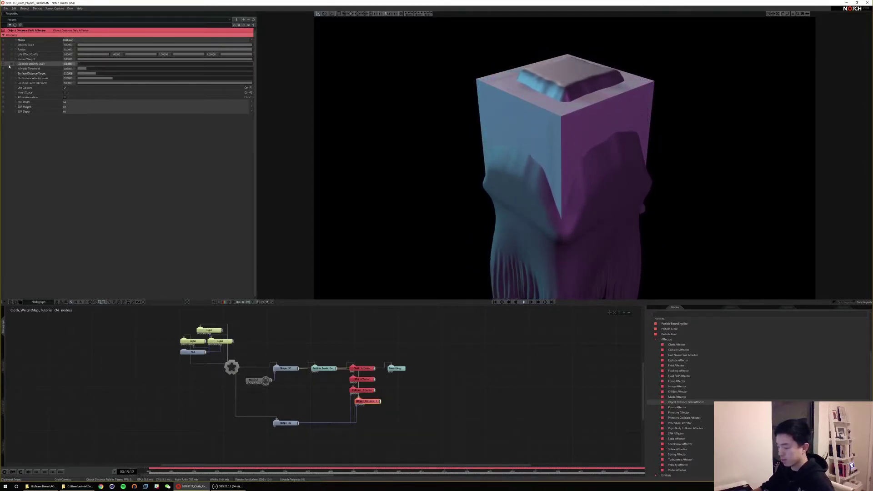
pyautogui.press('Home')
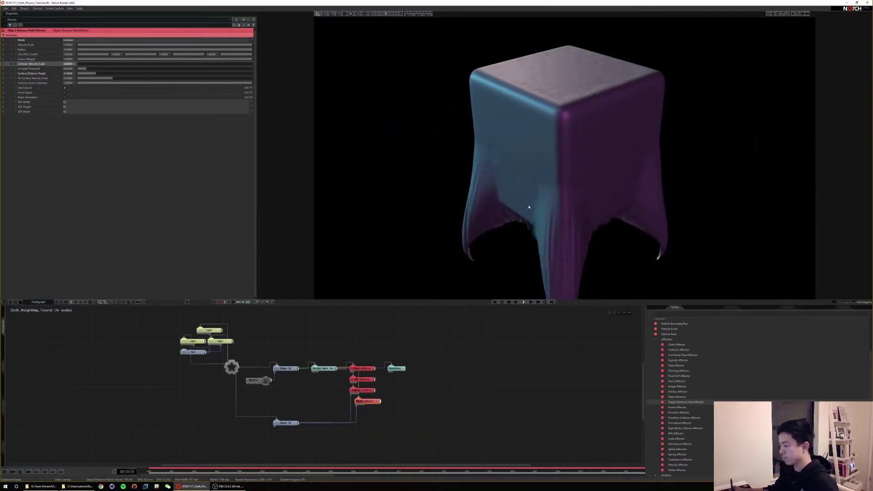
pyautogui.moveTo(523, 220); pyautogui.dragTo(525, 191, button='middle')
pyautogui.moveTo(592, 171); pyautogui.dragTo(568, 124)
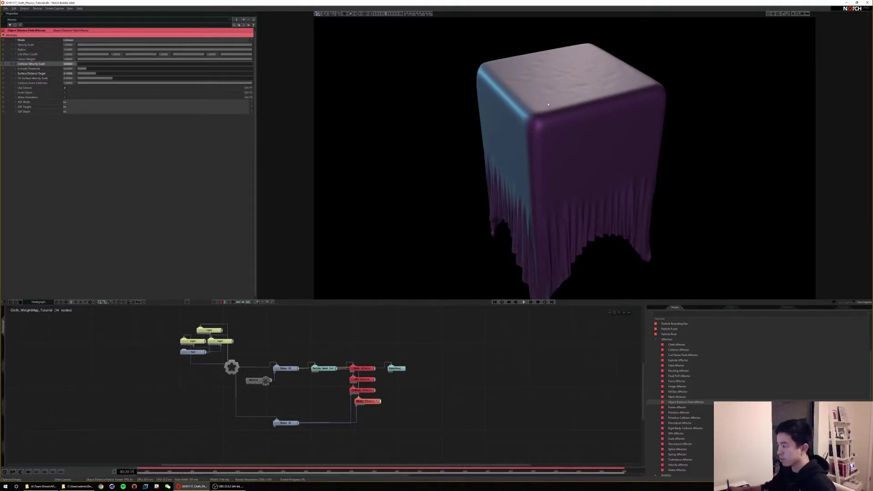
pyautogui.moveTo(560, 128); pyautogui.dragTo(561, 102)
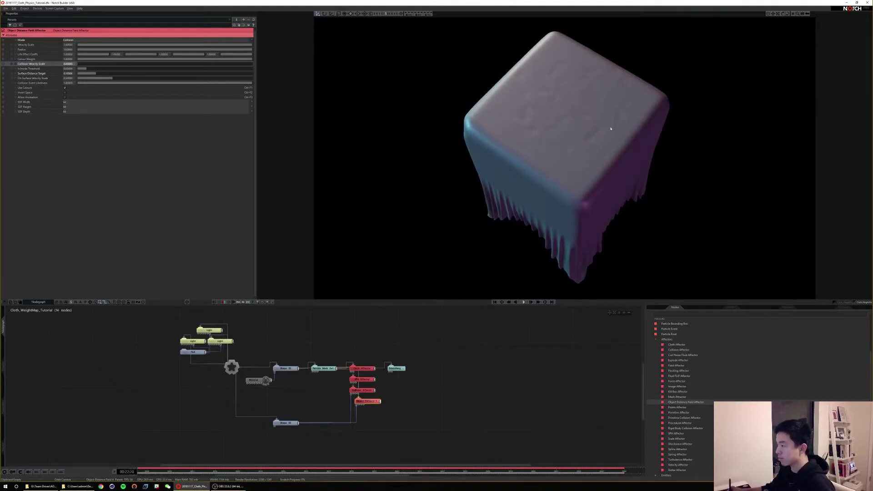
pyautogui.moveTo(610, 127); pyautogui.dragTo(559, 95)
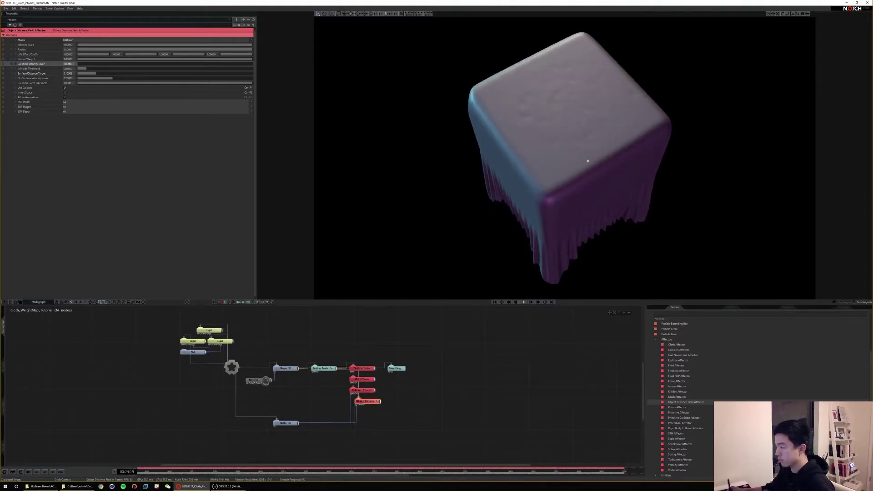
pyautogui.moveTo(591, 165); pyautogui.dragTo(584, 111)
pyautogui.moveTo(585, 148); pyautogui.dragTo(575, 168)
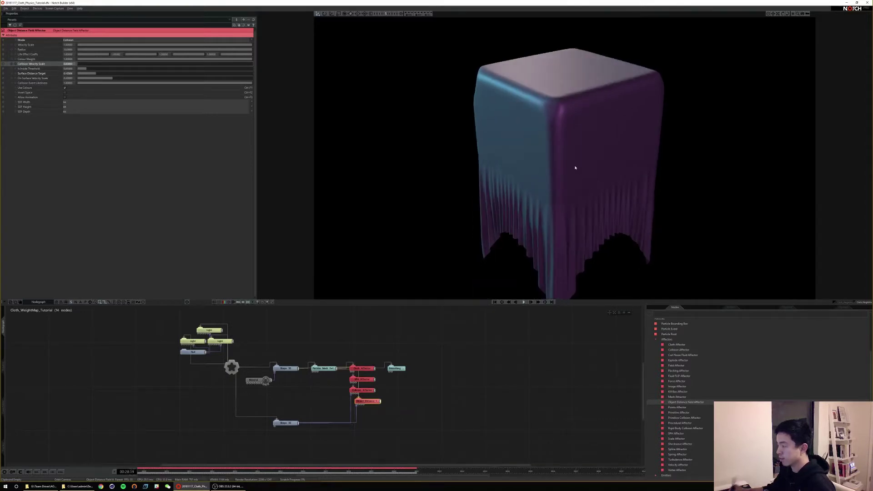
# Disable the Object Distance Field Affector and replay the simulation from the start for comparison
pyautogui.press('Home')
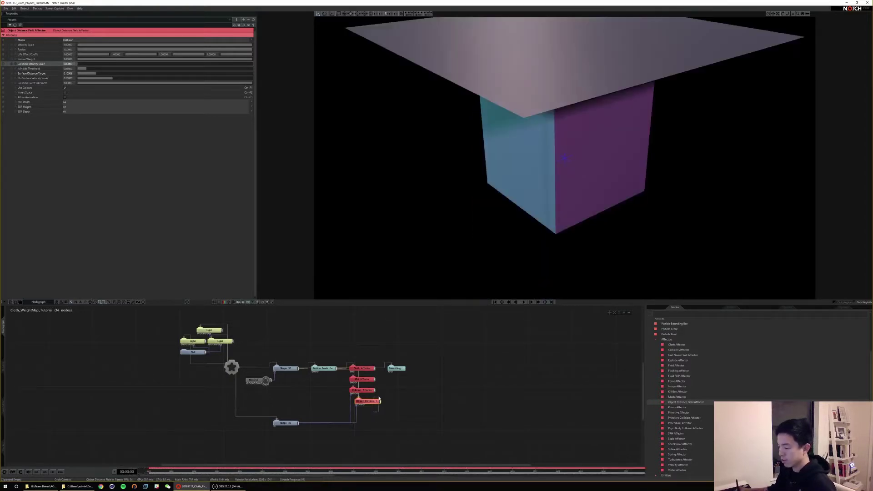
pyautogui.press('Home')
pyautogui.press('space')
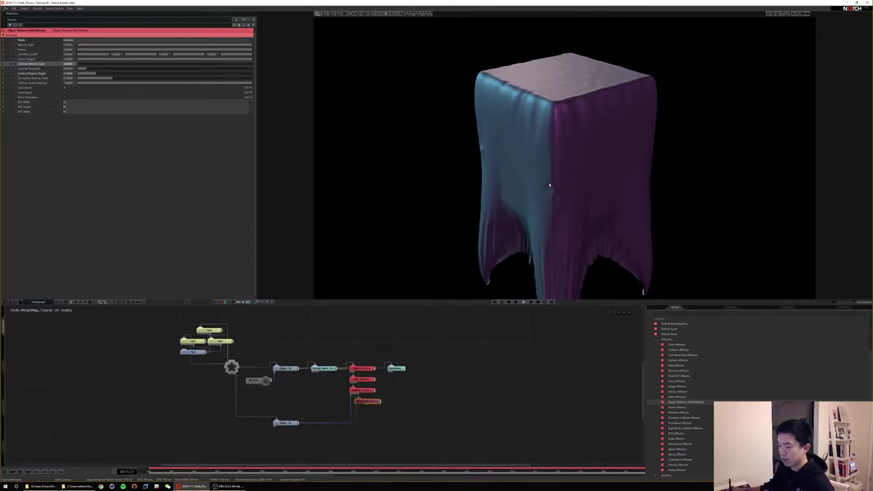
# Re-enable the Object Distance Field Affector, disable the Collision Affector, and replay the simulation to inspect the drape
pyautogui.press('Home')
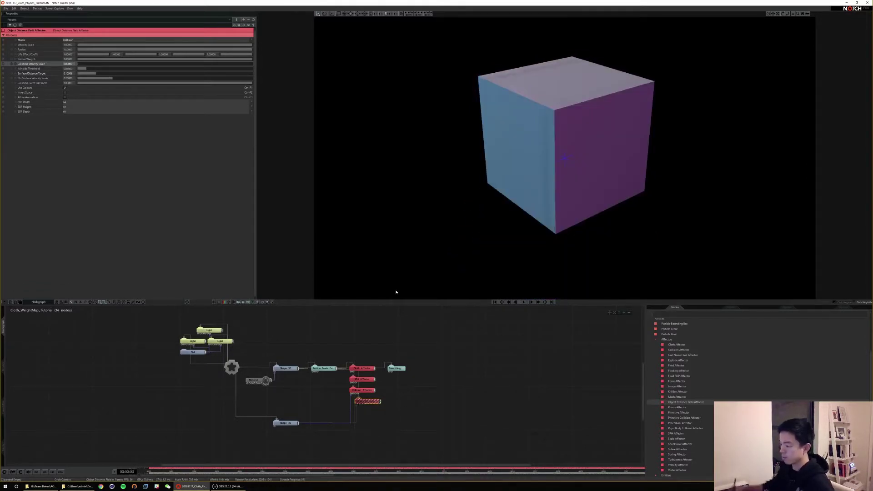
pyautogui.keyDown('shift'); pyautogui.click(371, 390); pyautogui.keyUp('shift')
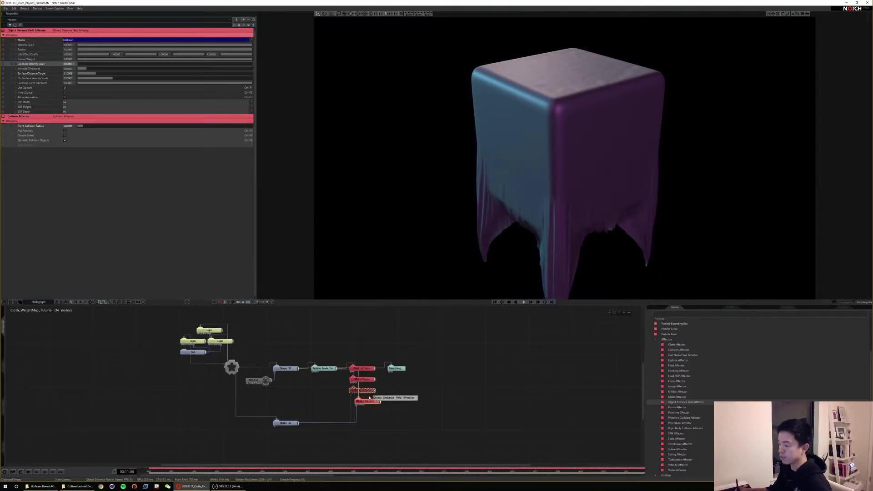
pyautogui.click(385, 402)
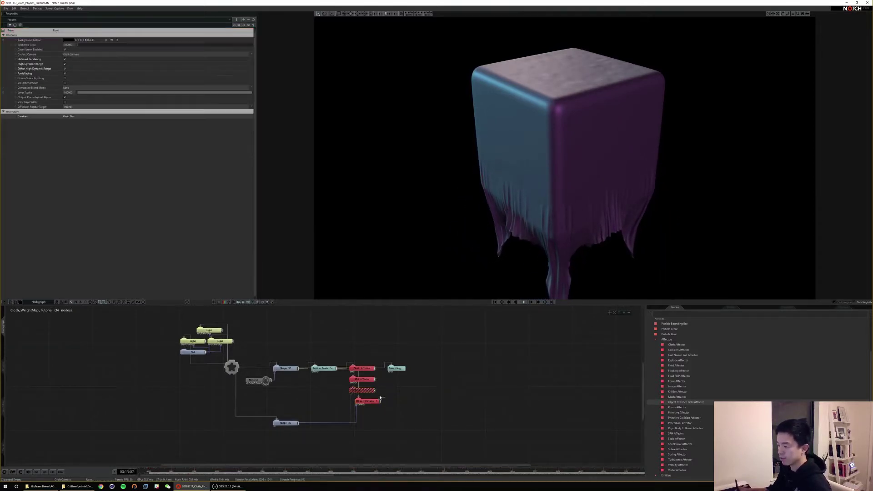
pyautogui.moveTo(565, 134); pyautogui.dragTo(509, 213)
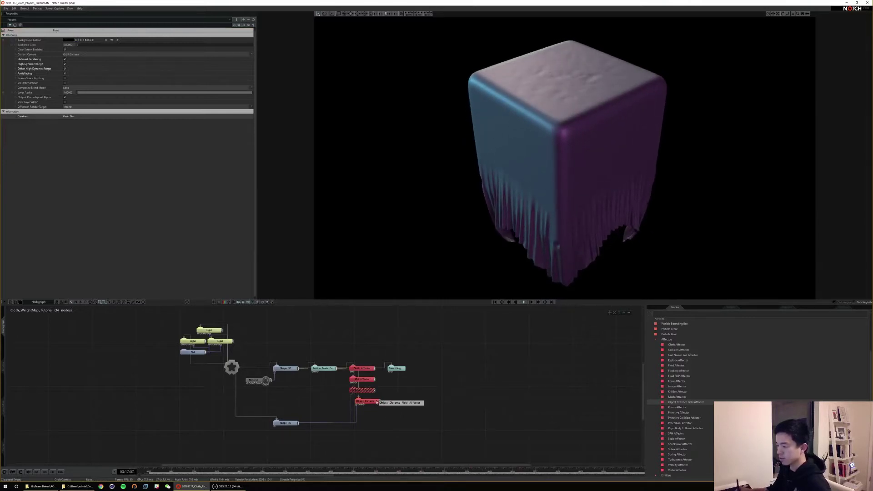
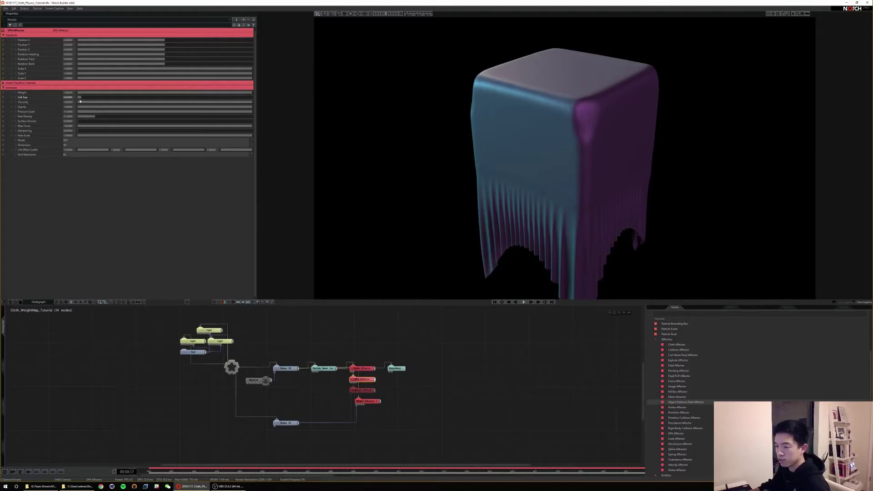
# Try progressively larger Cell Size values on the SPH Affector and inspect the cloth folds from several angles
pyautogui.moveTo(82, 99); pyautogui.dragTo(93, 99)
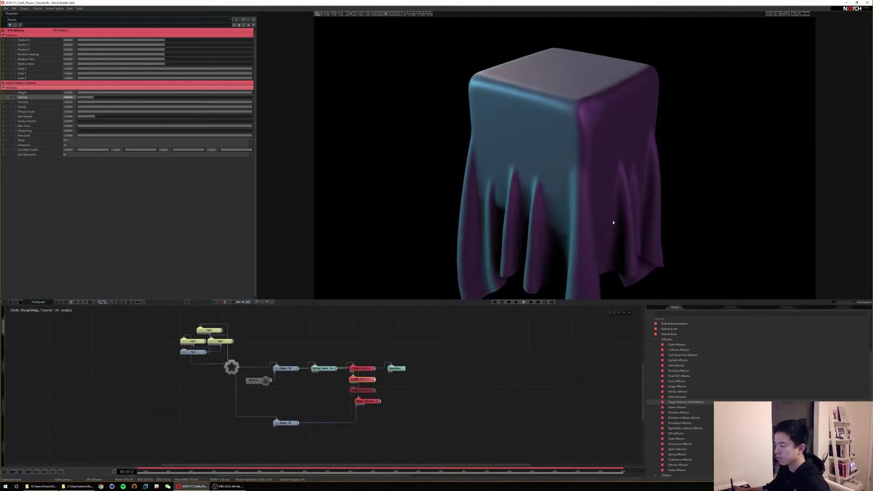
pyautogui.moveTo(96, 98); pyautogui.dragTo(122, 101)
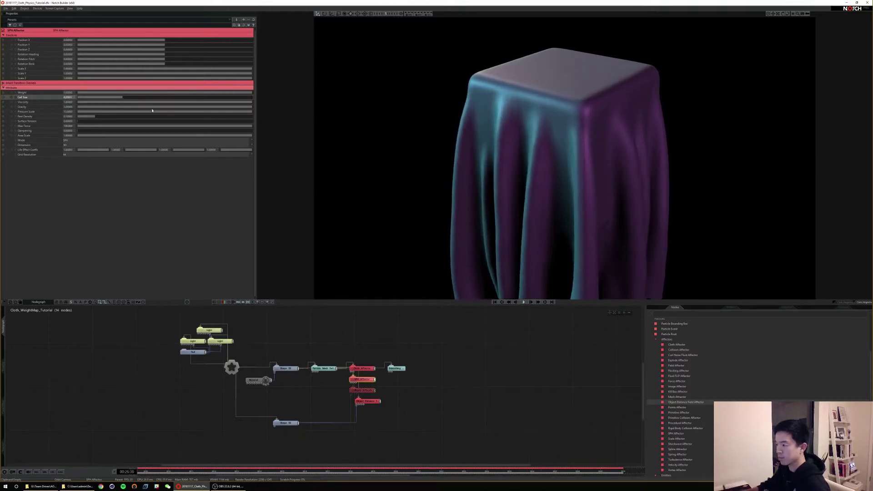
pyautogui.keyDown('alt'); pyautogui.moveTo(636, 158); pyautogui.dragTo(522, 141); pyautogui.keyUp('alt')
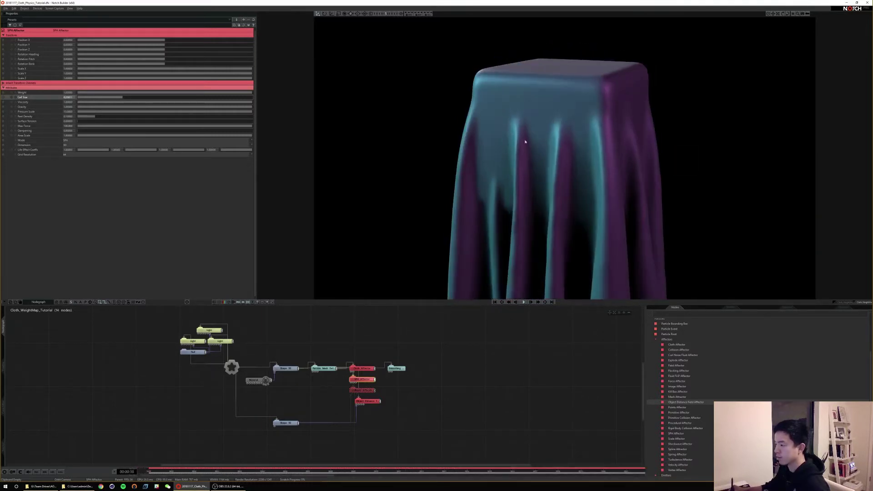
pyautogui.moveTo(595, 146); pyautogui.dragTo(371, 152)
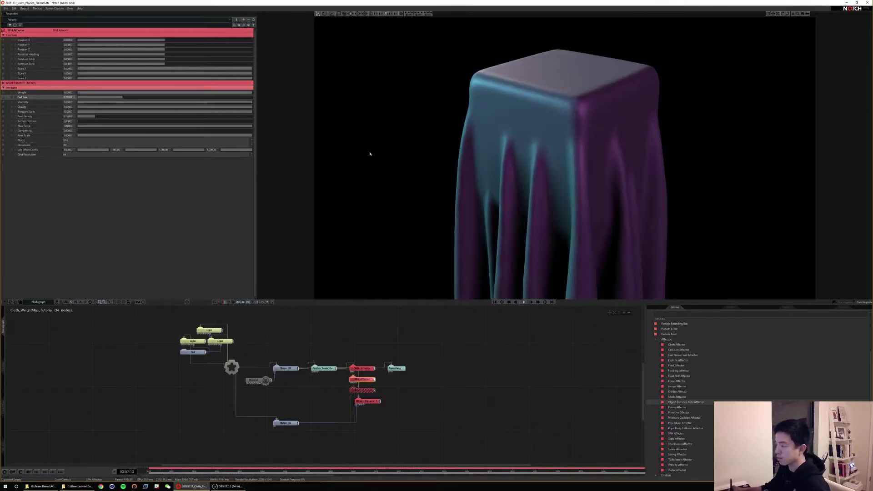
pyautogui.moveTo(132, 99); pyautogui.dragTo(217, 99)
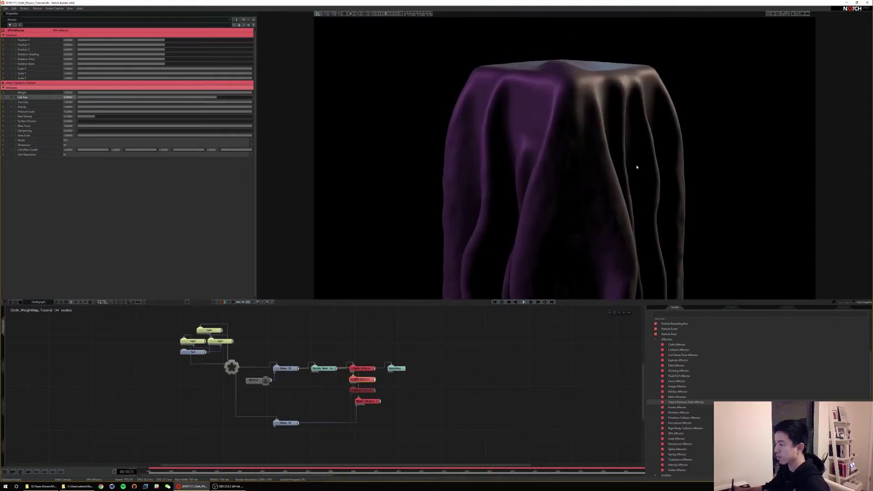
# Set the SPH Affector's Cell Size to 0.02 and inspect the draped cloth
pyautogui.doubleClick(68, 97)
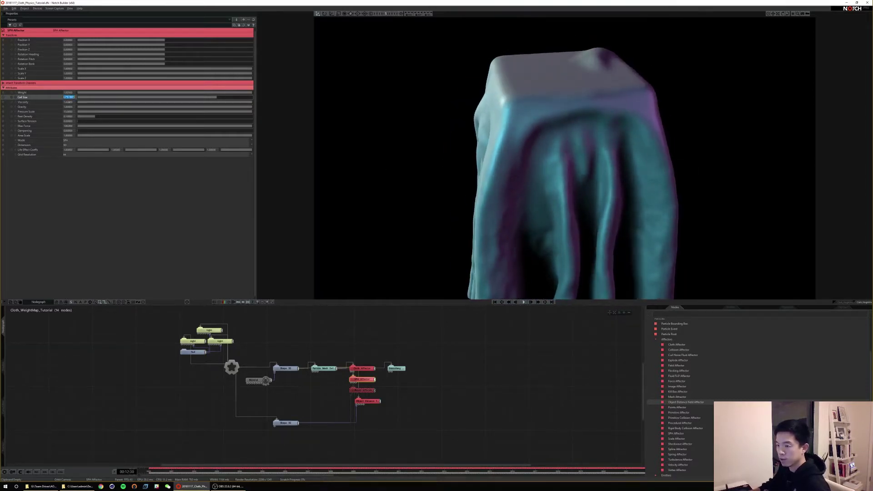
pyautogui.write('.0.02')
pyautogui.press('Return')
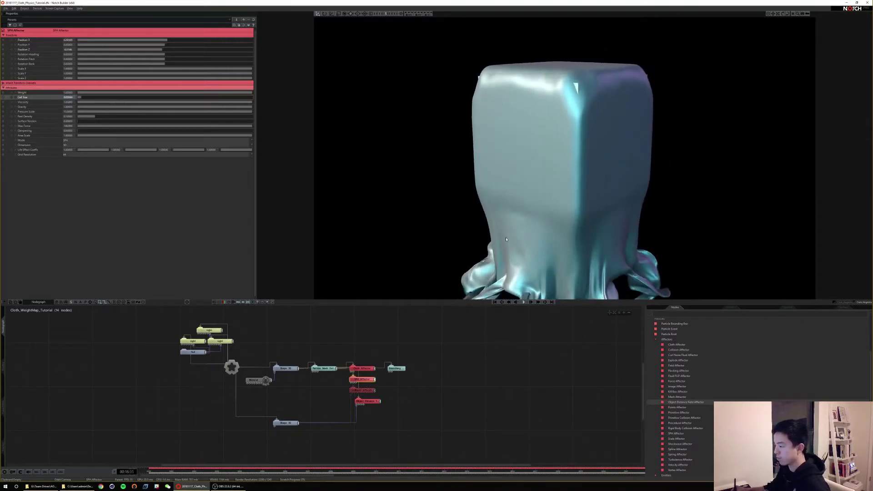
pyautogui.moveTo(538, 250); pyautogui.dragTo(556, 253)
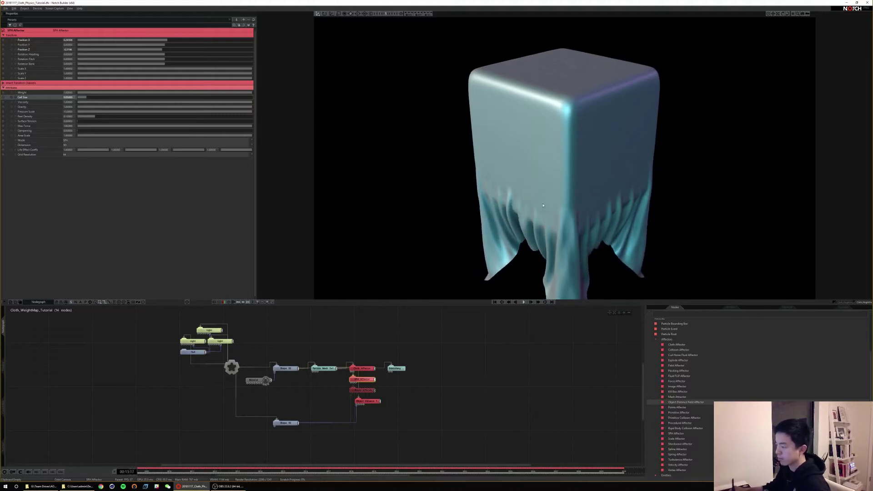
pyautogui.moveTo(543, 206)
pyautogui.keyDown('alt'); pyautogui.mouseDown()
pyautogui.moveTo(585, 188)
pyautogui.moveTo(537, 194)
pyautogui.mouseUp(); pyautogui.keyUp('alt')
pyautogui.scroll(-2, 584, 189)
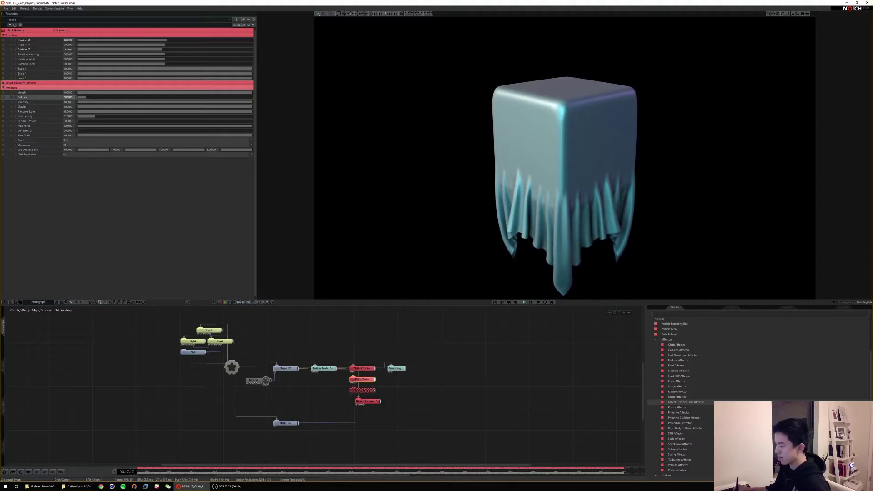
# Add a Screen Space Ambient Occlusion node, connect it to the Root node, and check the shading in the folds
pyautogui.write('ambient')
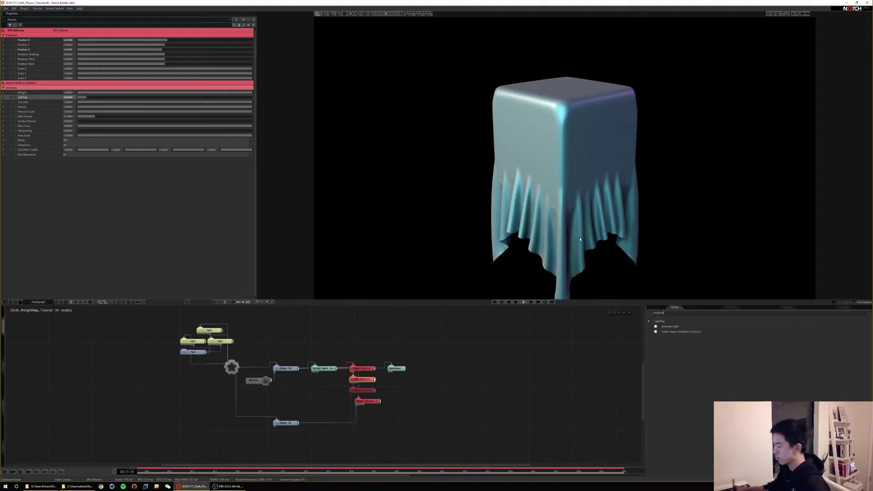
pyautogui.moveTo(565, 196); pyautogui.dragTo(531, 212)
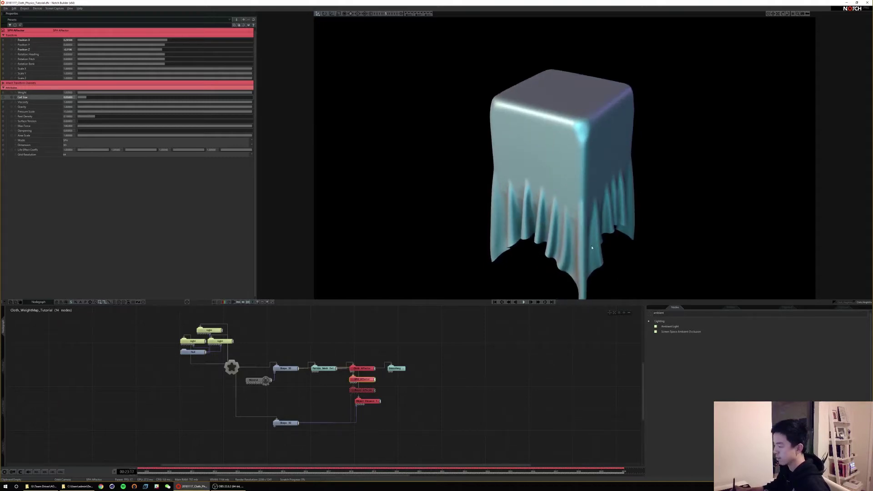
pyautogui.moveTo(677, 335); pyautogui.dragTo(187, 390)
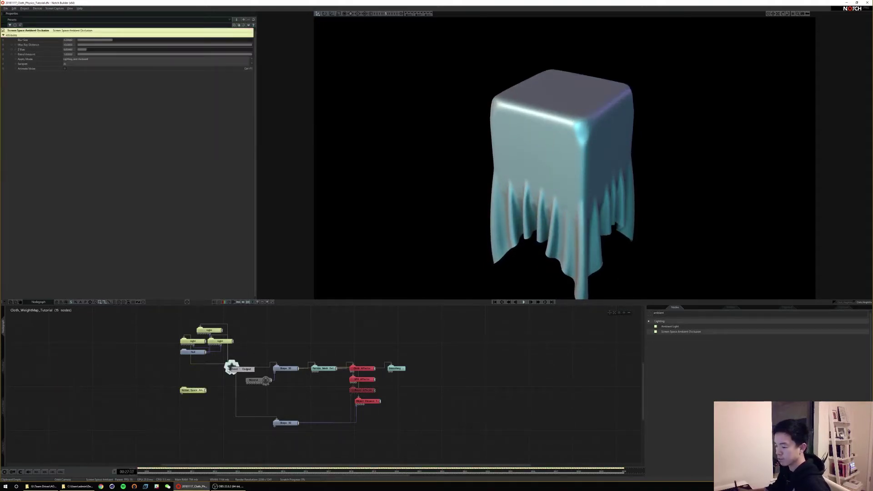
pyautogui.moveTo(230, 367); pyautogui.dragTo(193, 394)
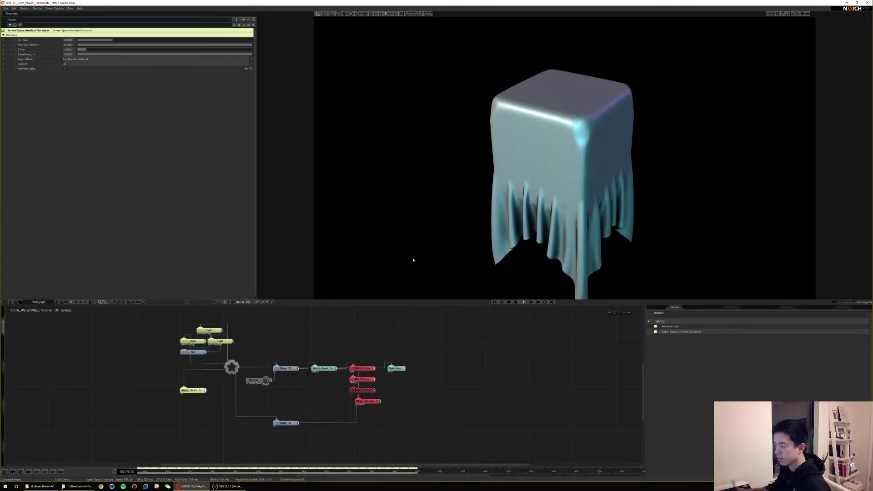
pyautogui.moveTo(556, 231); pyautogui.dragTo(539, 217)
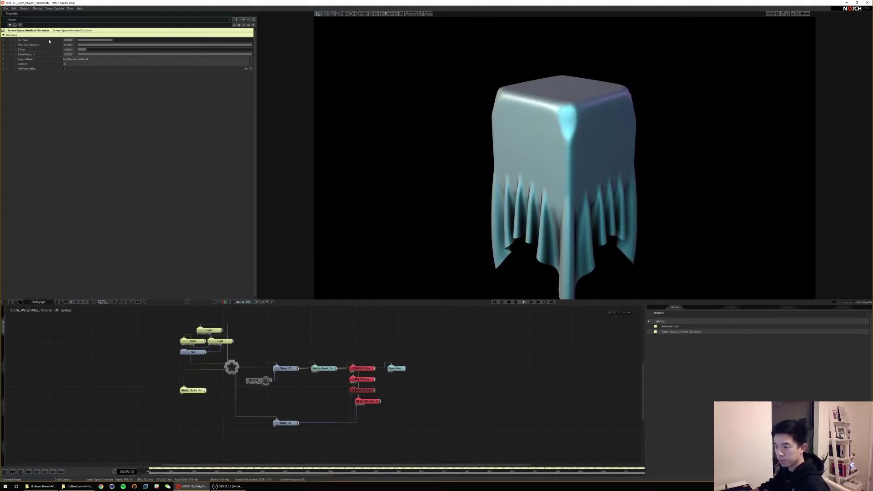
# Reduce the ambient occlusion's Blur Size, raise its Samples setting, and inspect the shaded cloth up close and from different angles
pyautogui.moveTo(110, 41)
pyautogui.mouseDown()
pyautogui.moveTo(132, 45)
pyautogui.moveTo(80, 49)
pyautogui.mouseUp()
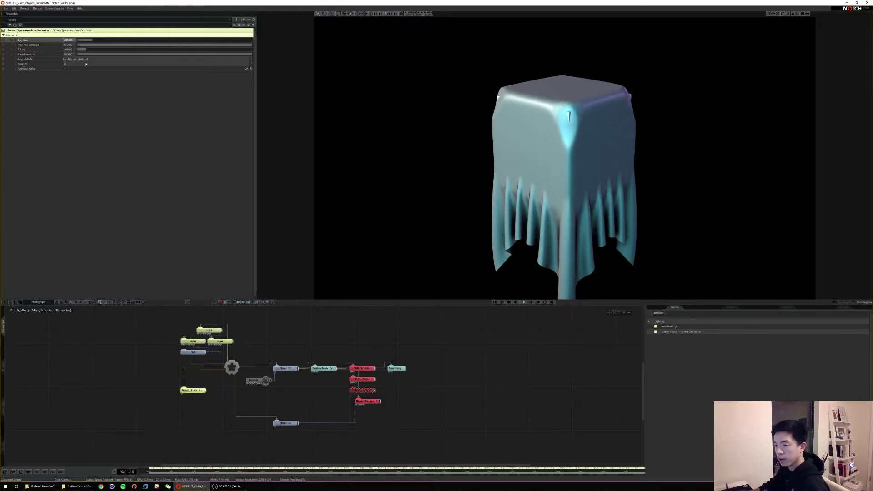
pyautogui.click(86, 64)
pyautogui.click(72, 74)
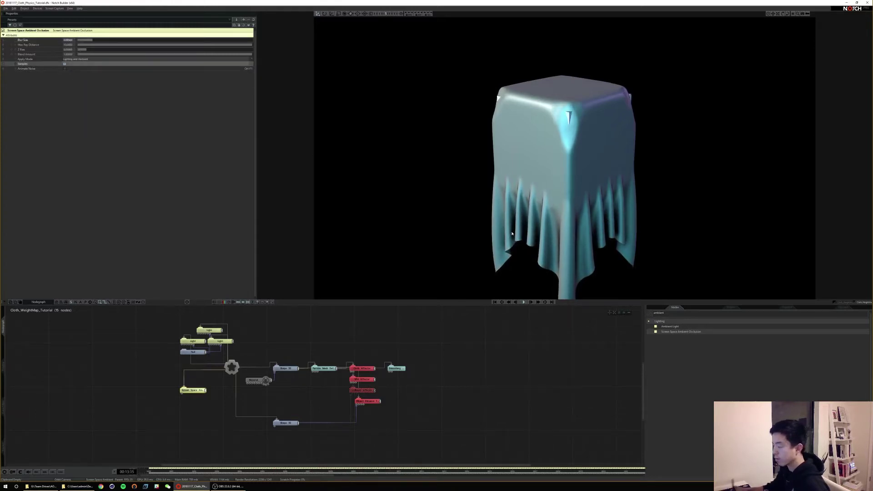
pyautogui.keyDown('alt'); pyautogui.moveTo(513, 234); pyautogui.dragTo(586, 207, button='right'); pyautogui.keyUp('alt')
pyautogui.moveTo(519, 227)
pyautogui.keyDown('alt'); pyautogui.mouseDown()
pyautogui.moveTo(542, 213)
pyautogui.moveTo(519, 218)
pyautogui.mouseUp(); pyautogui.keyUp('alt')
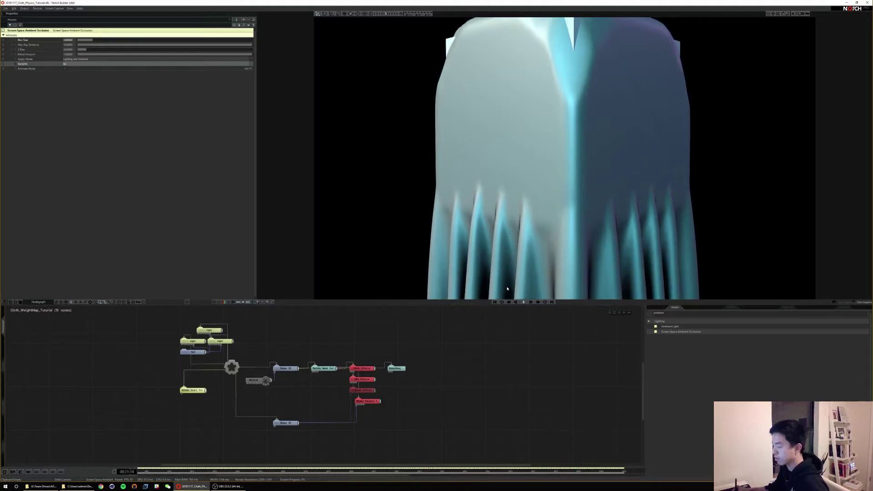
pyautogui.scroll(-10, 571, 244)
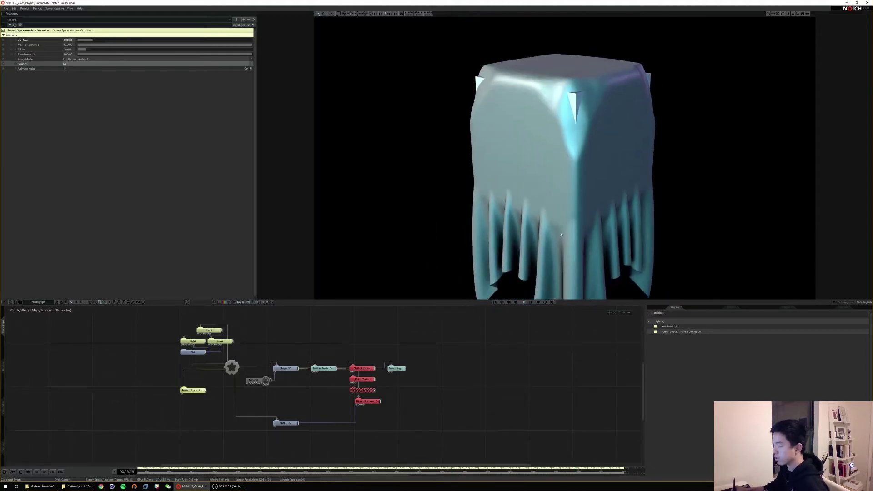
pyautogui.moveTo(606, 225); pyautogui.dragTo(527, 203, button='middle')
pyautogui.moveTo(527, 204); pyautogui.dragTo(548, 203)
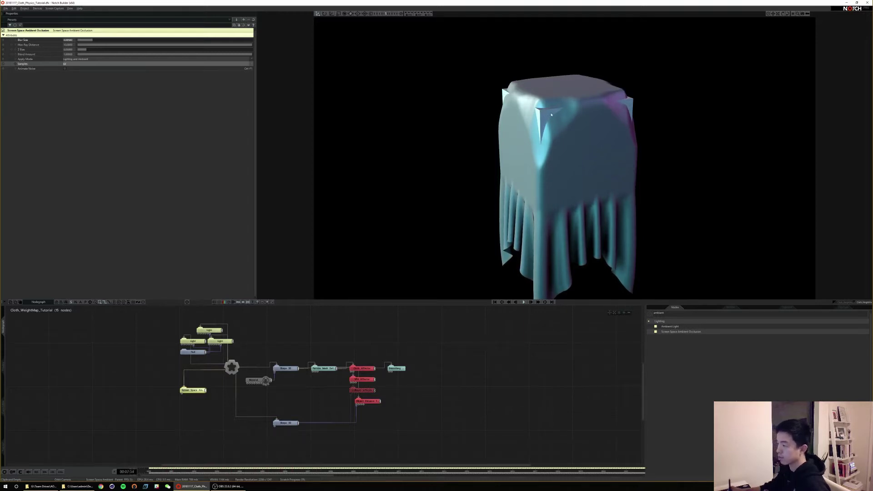
pyautogui.moveTo(551, 115); pyautogui.dragTo(518, 121)
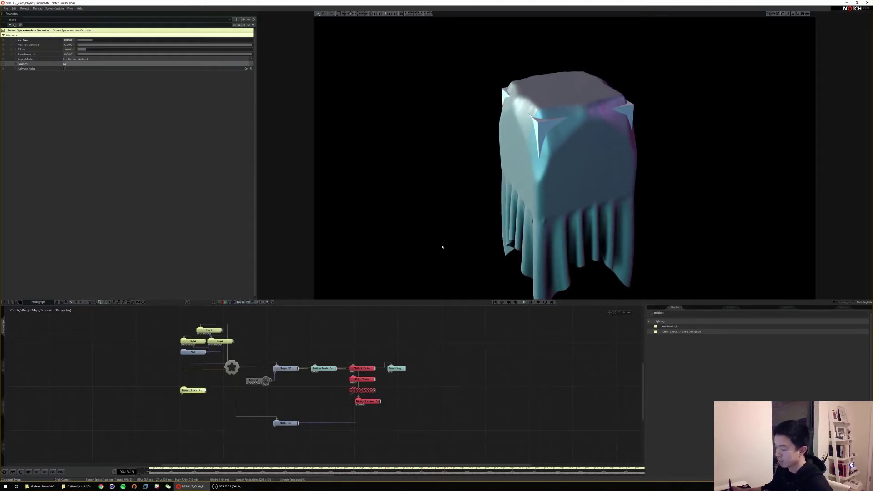
# Set the Particle Mesh Deformer's Fixed Update Timescale to 240 and inspect the replayed drape from several angles
pyautogui.click(323, 370)
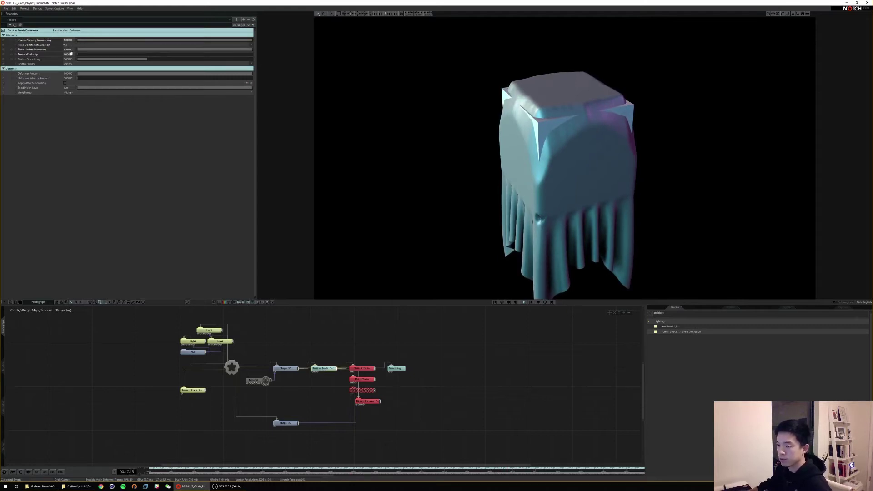
pyautogui.doubleClick(73, 49)
pyautogui.write('2')
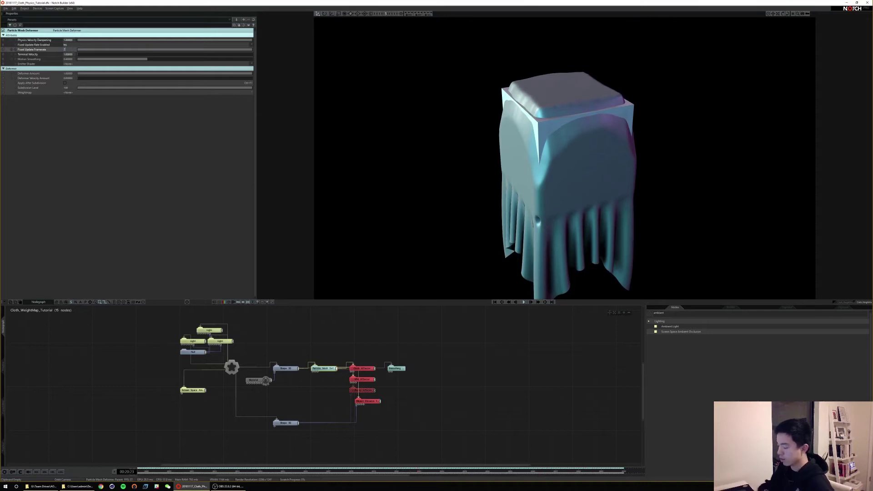
pyautogui.write('40')
pyautogui.press('Return')
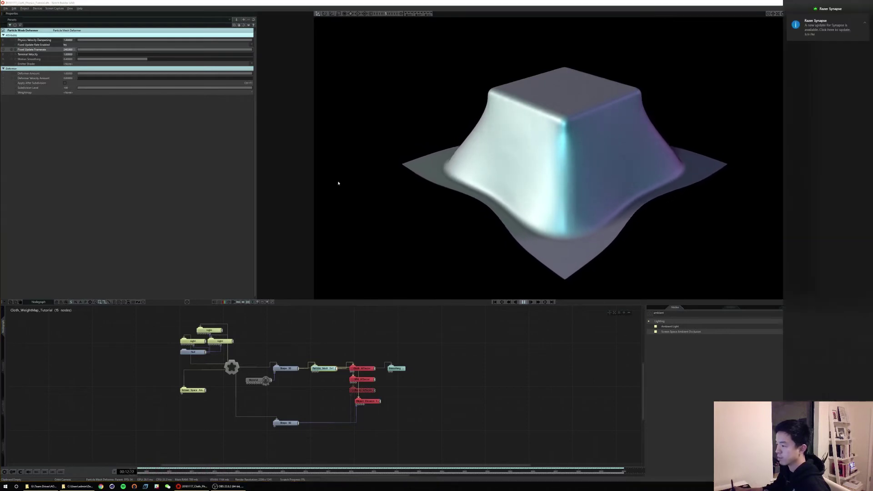
pyautogui.click(483, 367)
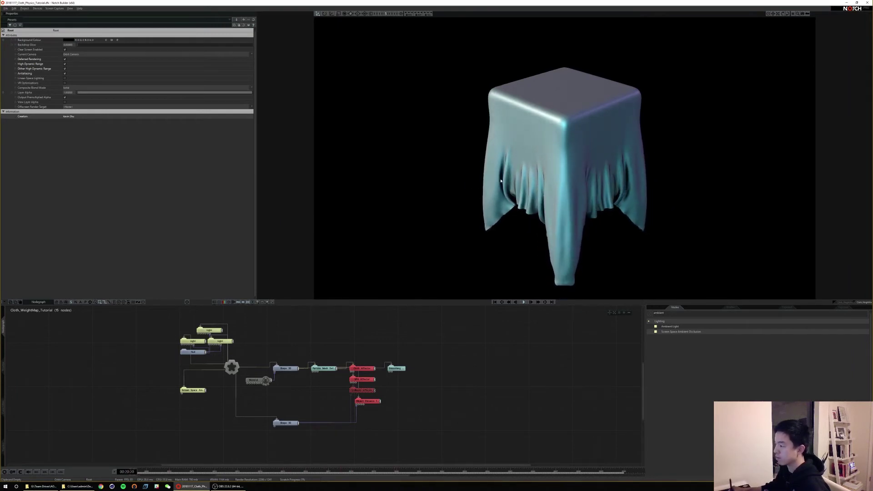
pyautogui.moveTo(550, 178); pyautogui.dragTo(589, 180, button='middle')
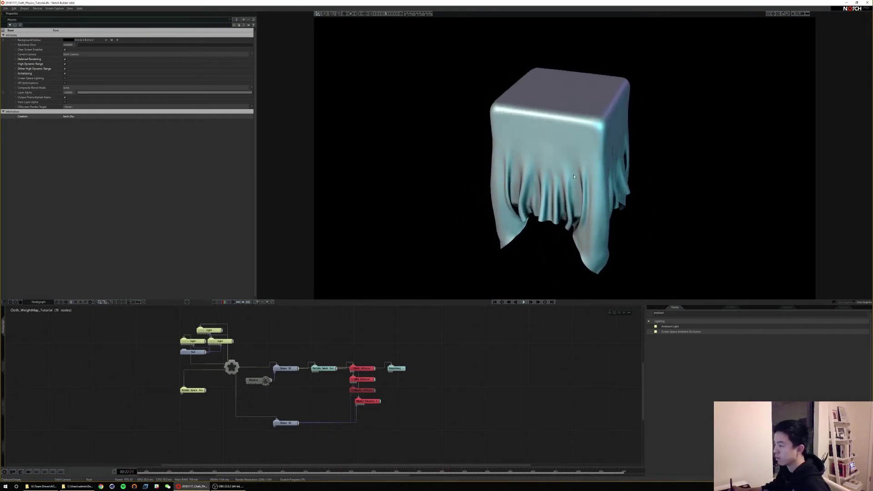
pyautogui.moveTo(574, 176); pyautogui.dragTo(561, 78)
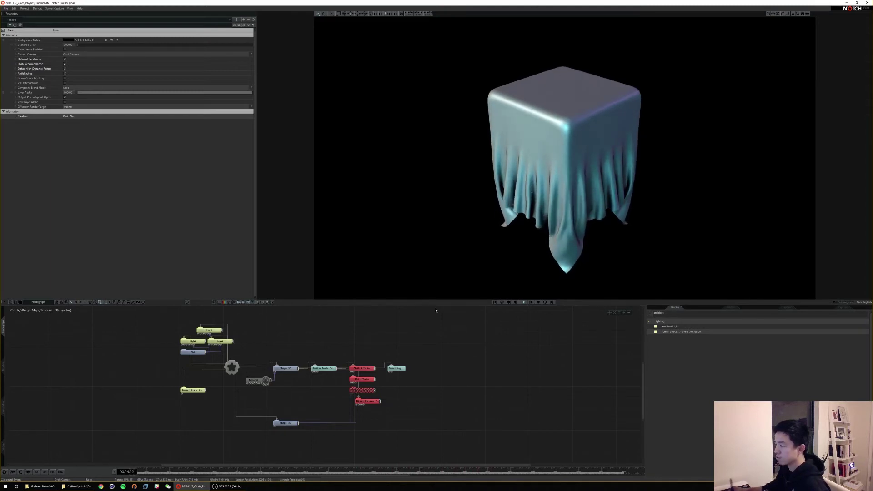
# Set the Smoothing Deformer's Smoothing Iterations to 20 and view the smoothed cloth from another angle
pyautogui.click(402, 369)
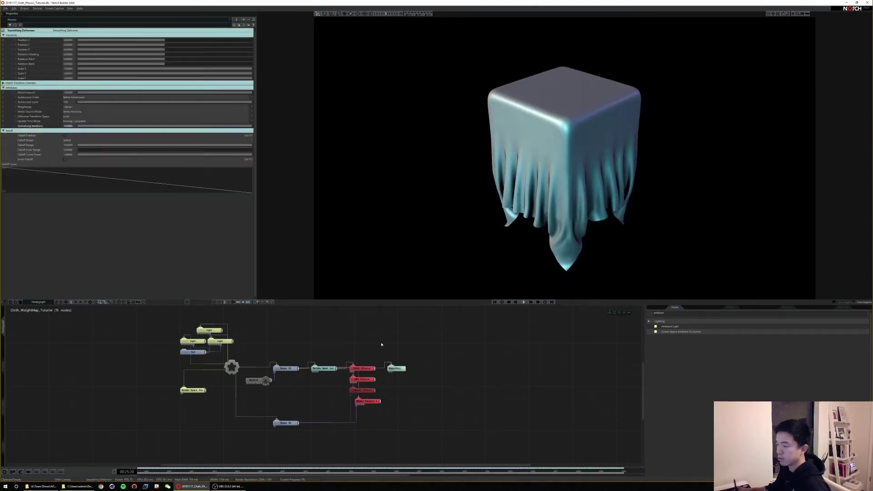
pyautogui.click(72, 130)
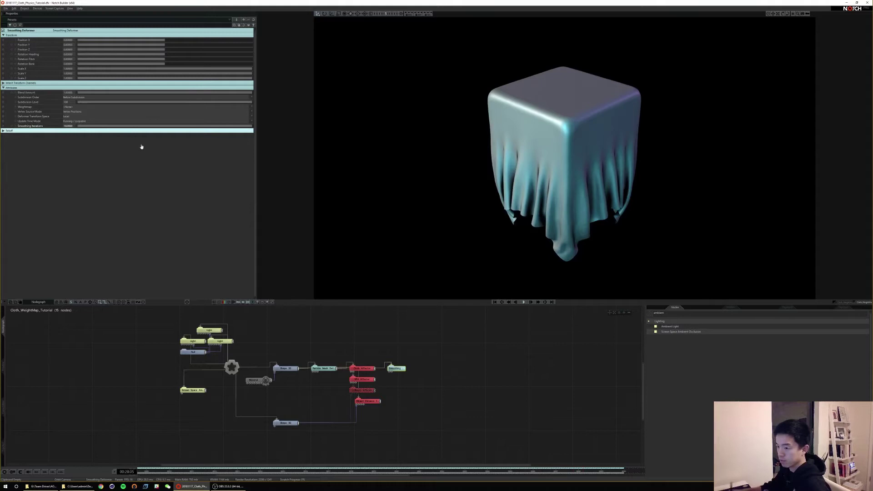
pyautogui.click(68, 126)
pyautogui.write('20')
pyautogui.press('Return')
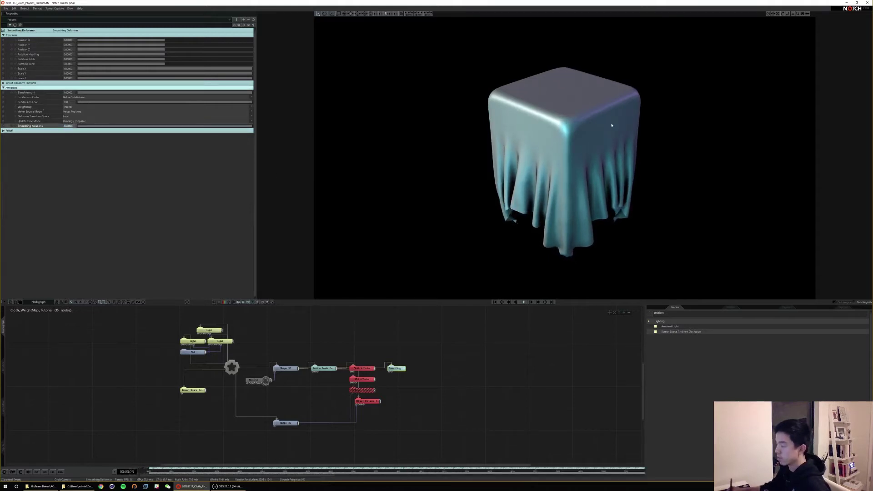
pyautogui.moveTo(612, 125); pyautogui.dragTo(577, 149)
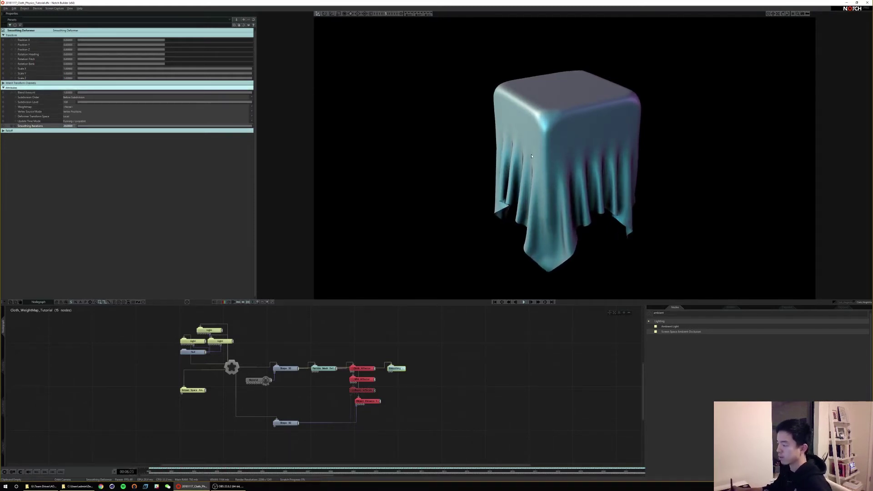
# Pause playback, search the node library for the Math Modifier, and add it to the node graph beside the box's Shape 3D node
pyautogui.press('space')
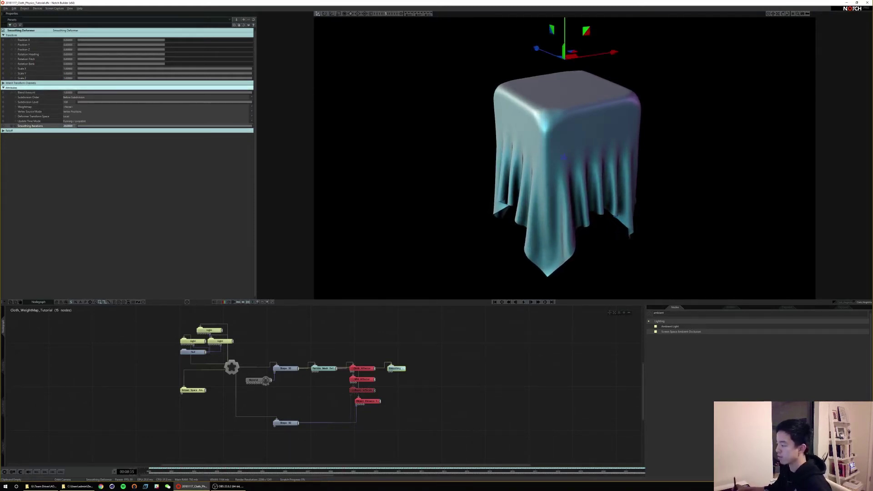
pyautogui.write('math')
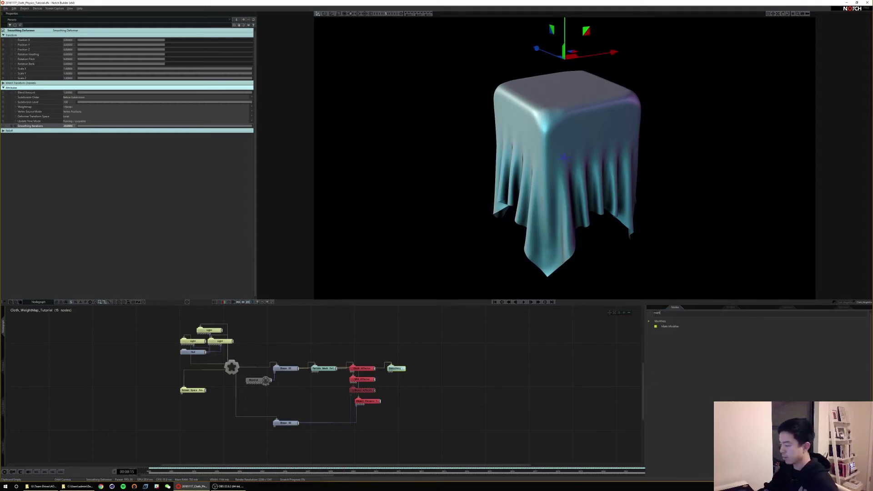
pyautogui.moveTo(670, 326); pyautogui.dragTo(629, 338)
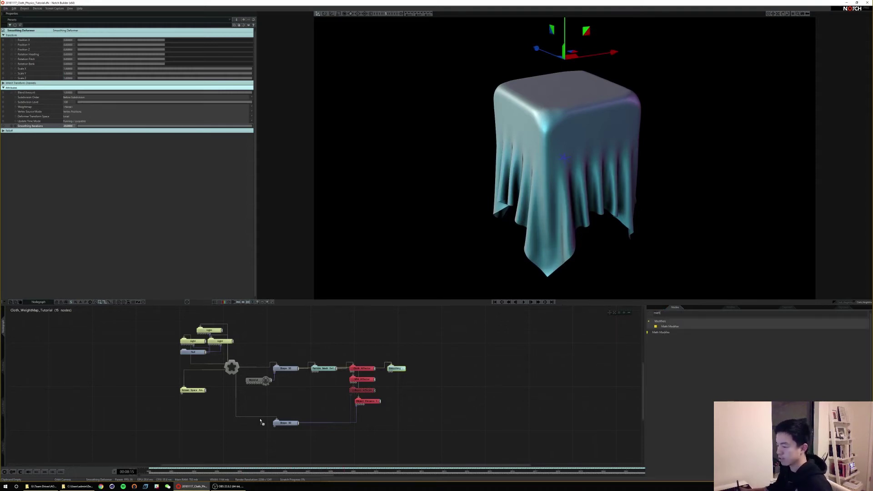
pyautogui.moveTo(261, 422); pyautogui.dragTo(261, 423)
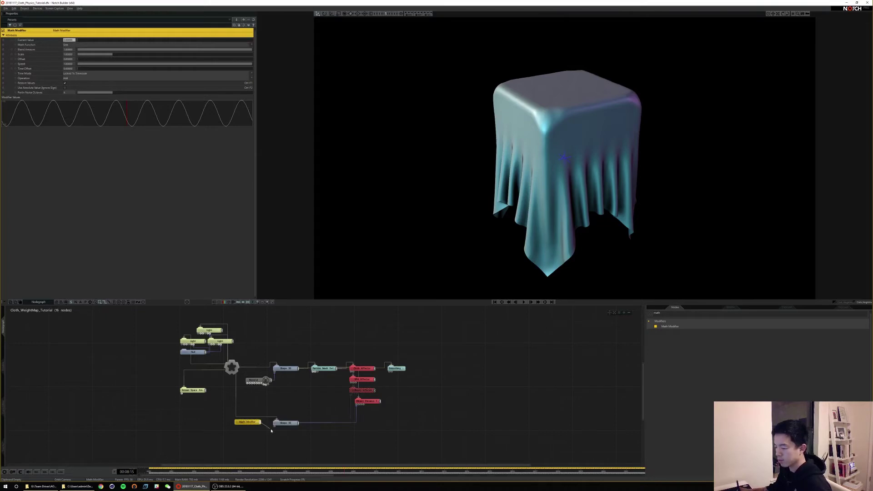
# Connect the Math Modifier to the box's Position Y so it drives the box's vertical movement
pyautogui.click(283, 423)
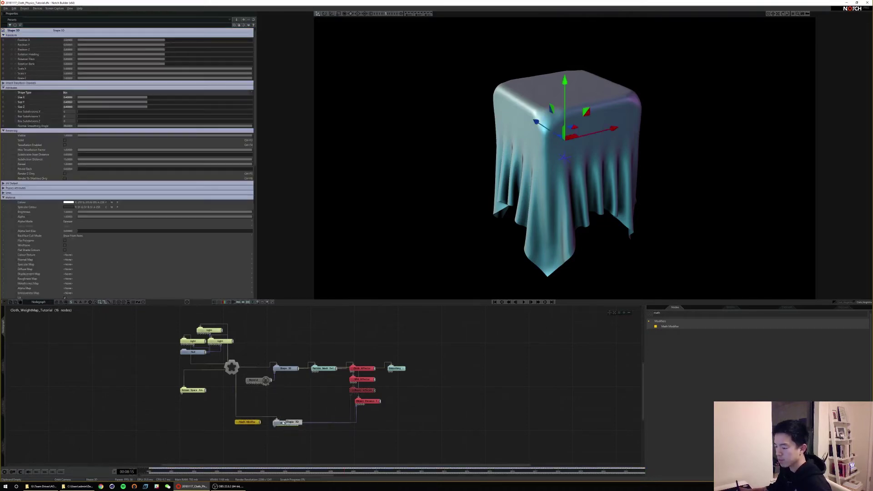
pyautogui.moveTo(260, 422); pyautogui.dragTo(82, 132)
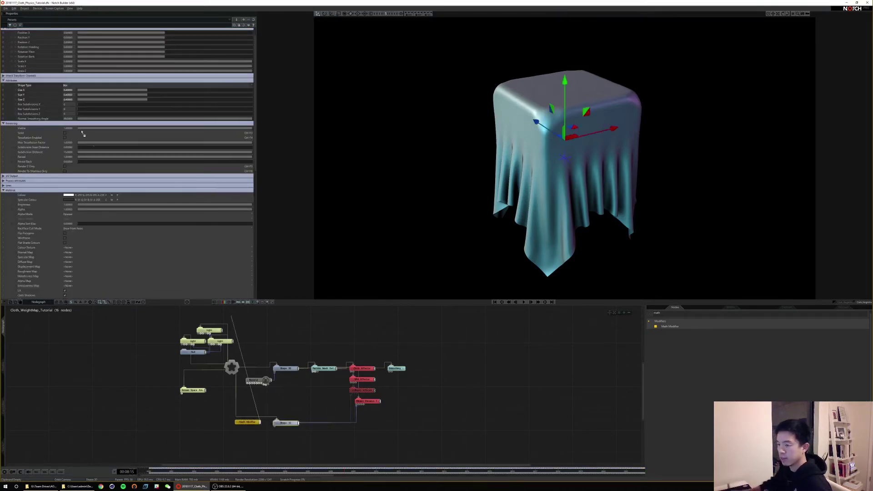
pyautogui.moveTo(28, 38); pyautogui.dragTo(26, 38)
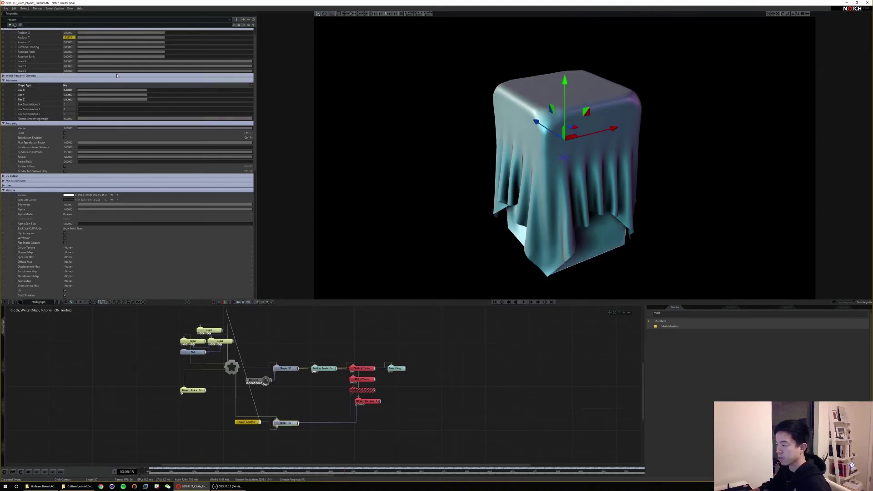
# Reduce the Math Modifier's Speed and Scale for a slower, smaller box motion, and restart the simulation from the beginning
pyautogui.click(253, 422)
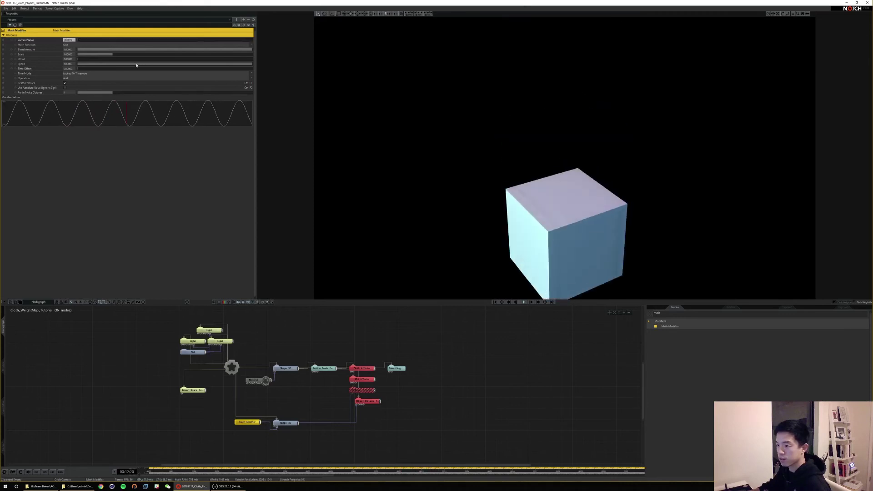
pyautogui.moveTo(91, 64)
pyautogui.mouseDown()
pyautogui.moveTo(122, 66)
pyautogui.moveTo(95, 55)
pyautogui.mouseUp()
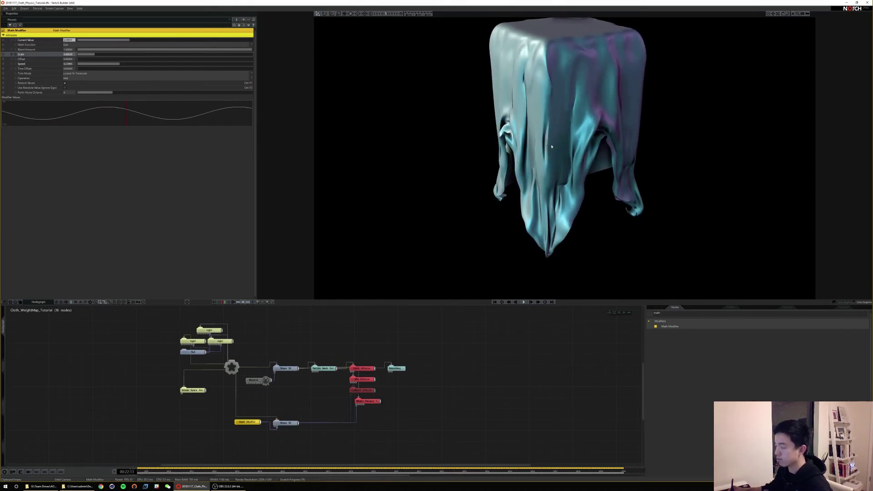
pyautogui.press('Home')
# Change the box's Shape Type to Sphere and set its Radius to 0.25
pyautogui.click(372, 380)
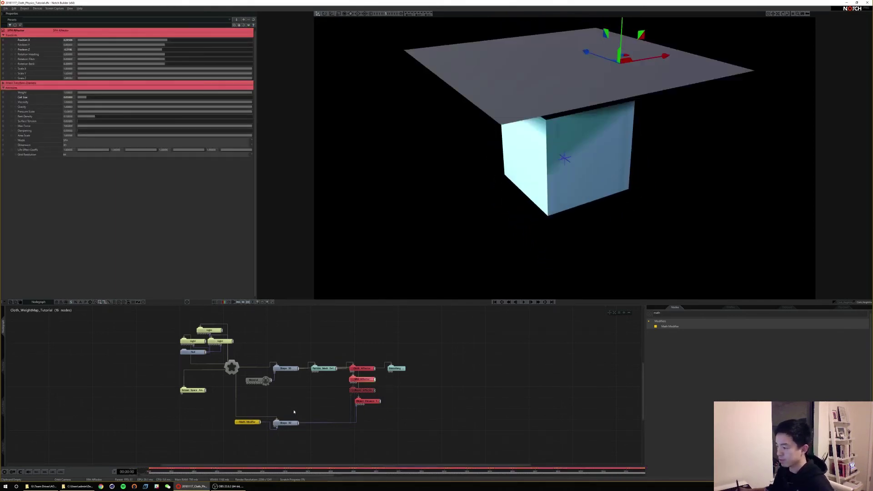
pyautogui.click(285, 423)
pyautogui.scroll(-1, 72, 97)
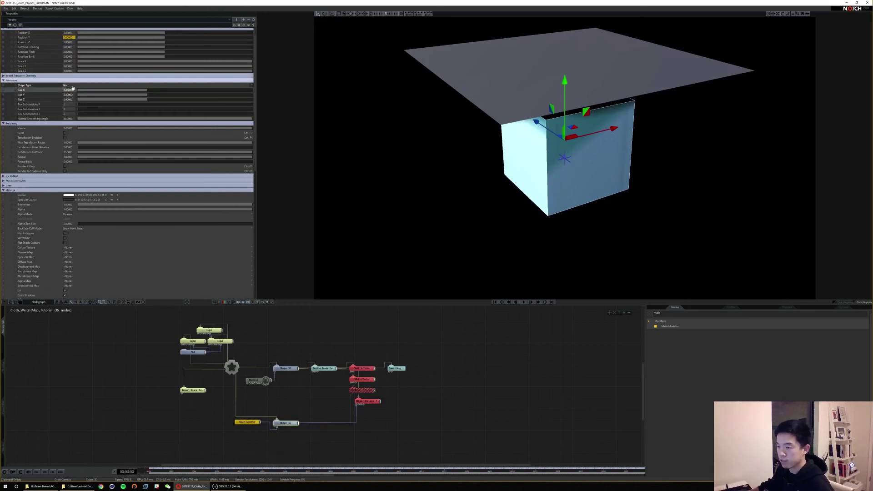
pyautogui.click(68, 85)
pyautogui.click(73, 90)
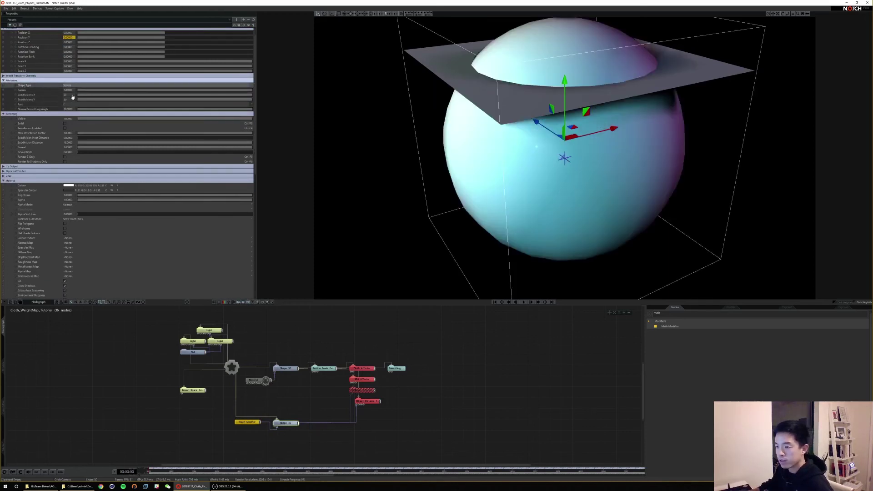
pyautogui.write('0.25')
pyautogui.press('Return')
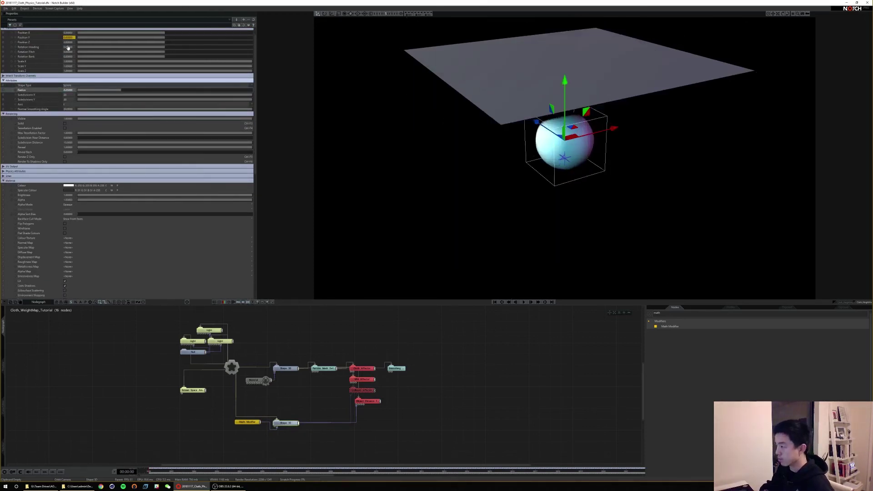
# Play the cloth simulation with the moving sphere and show the SPH Affector's settings
pyautogui.press('space')
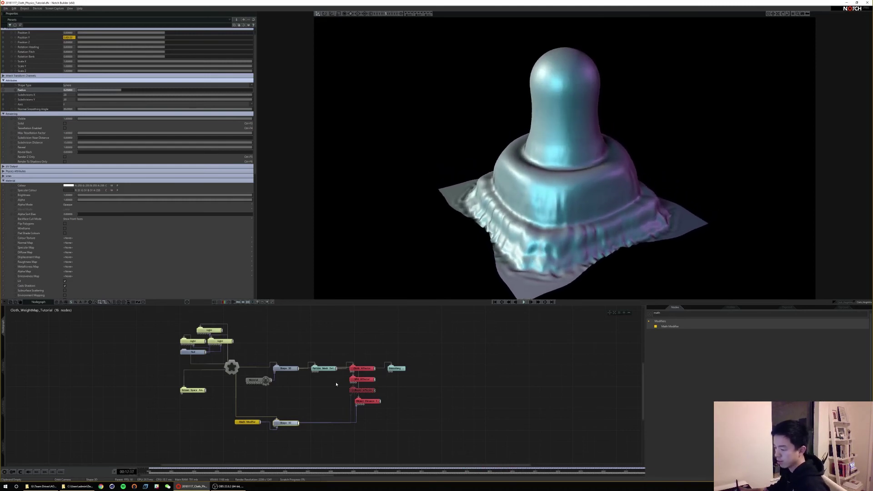
pyautogui.click(362, 379)
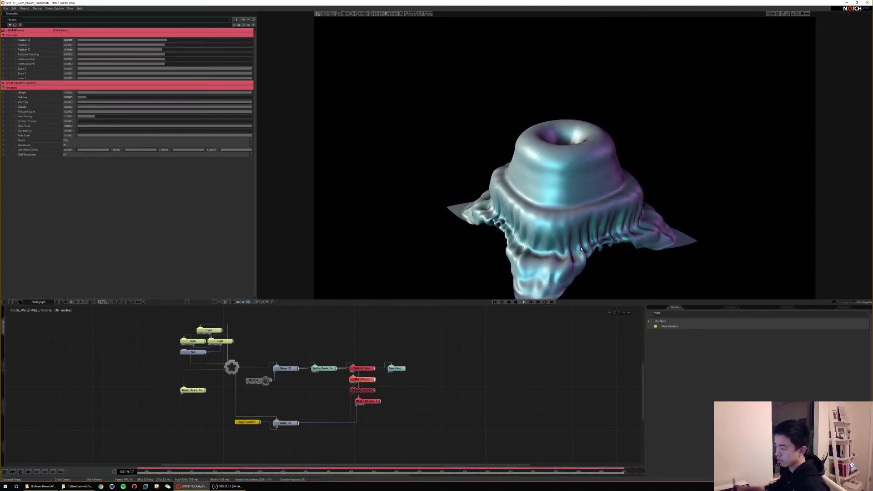